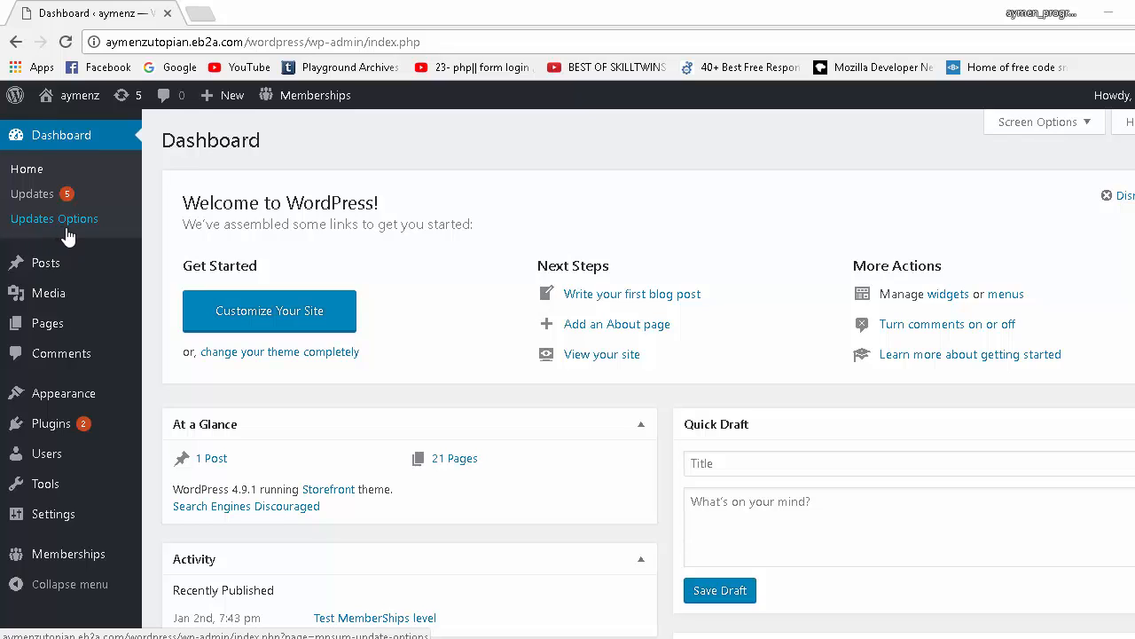
Step: Open the installed plugins list in a separate tab and locate the Easy Updates Manager plugin
mouse_move(57, 426)
middle_click(168, 426)
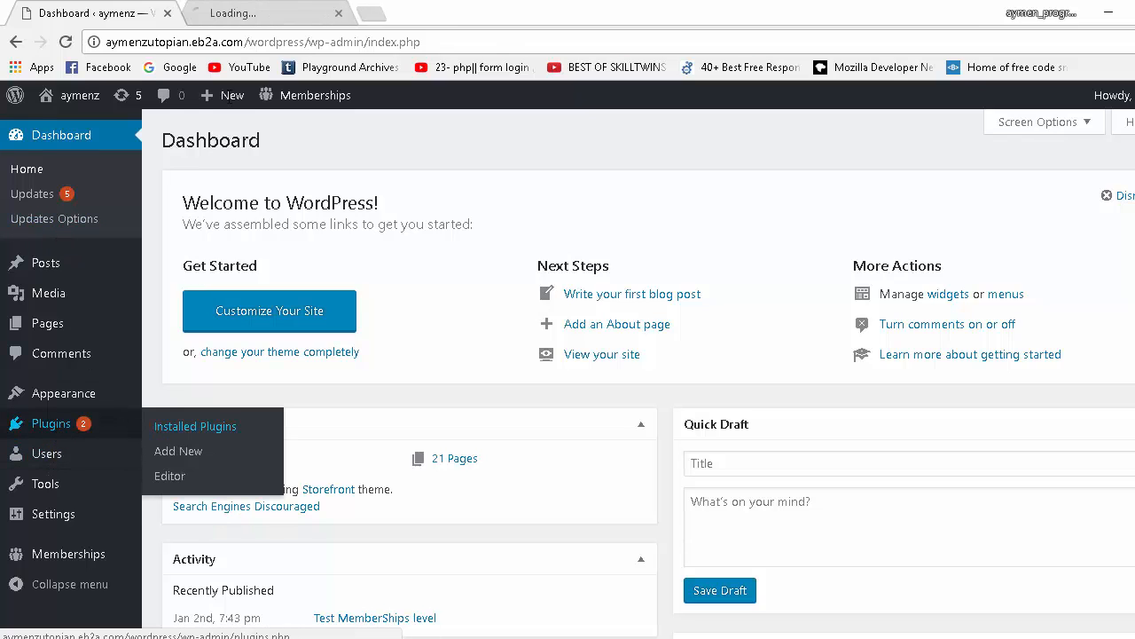
click(248, 11)
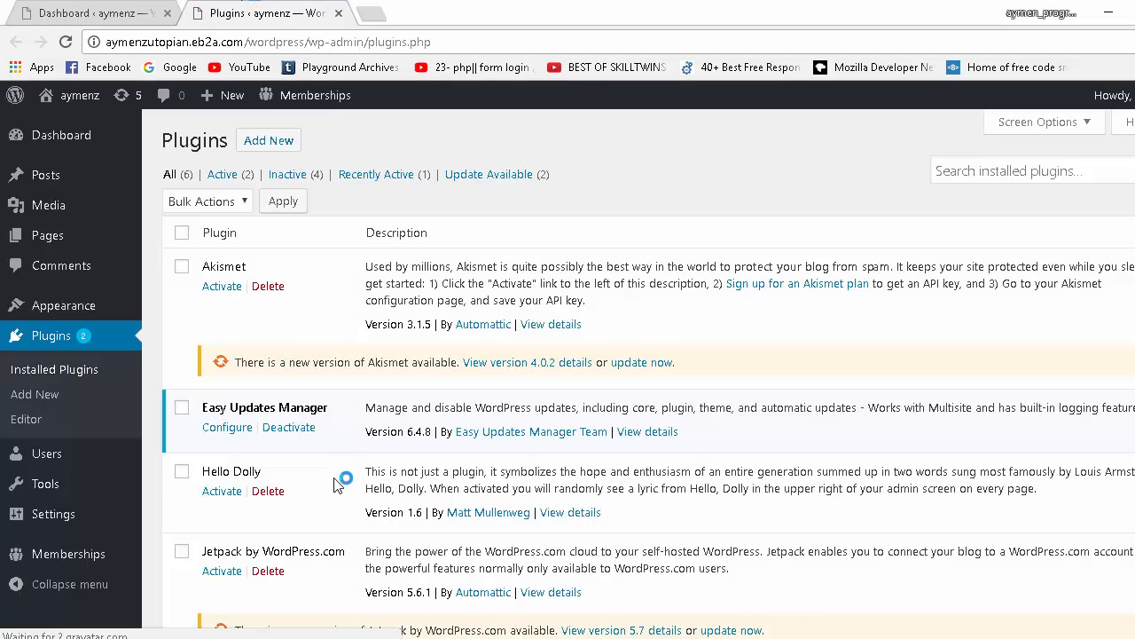
scroll(337, 483, down, 3)
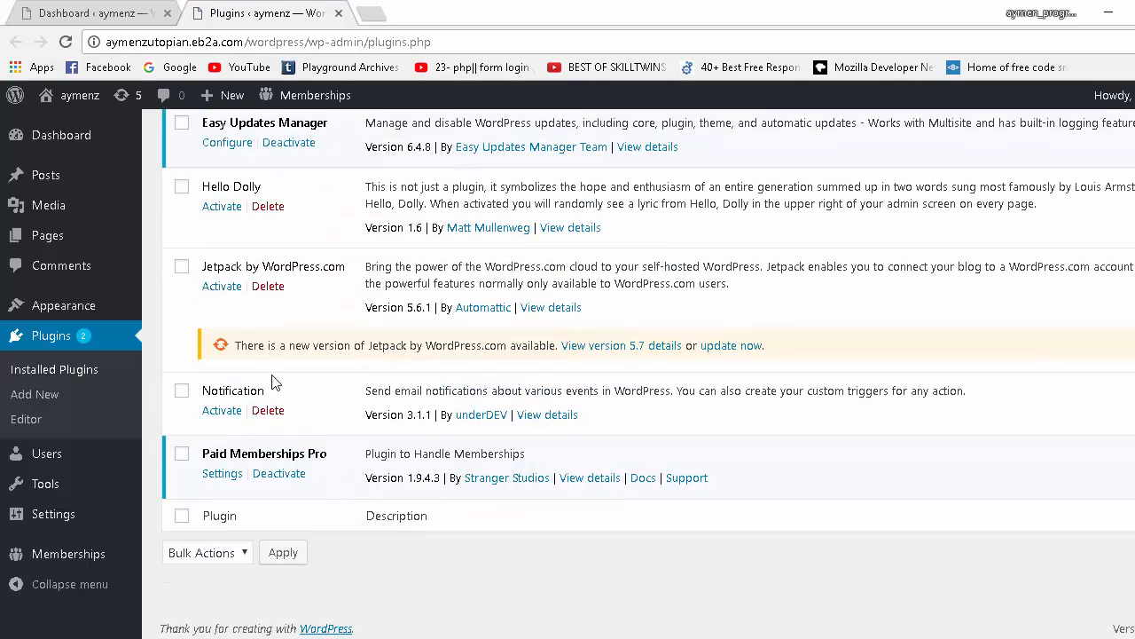
scroll(279, 400, up, 2)
scroll(231, 333, down, 2)
scroll(283, 380, up, 2)
drag(341, 309, 197, 298)
scroll(232, 452, up, 2)
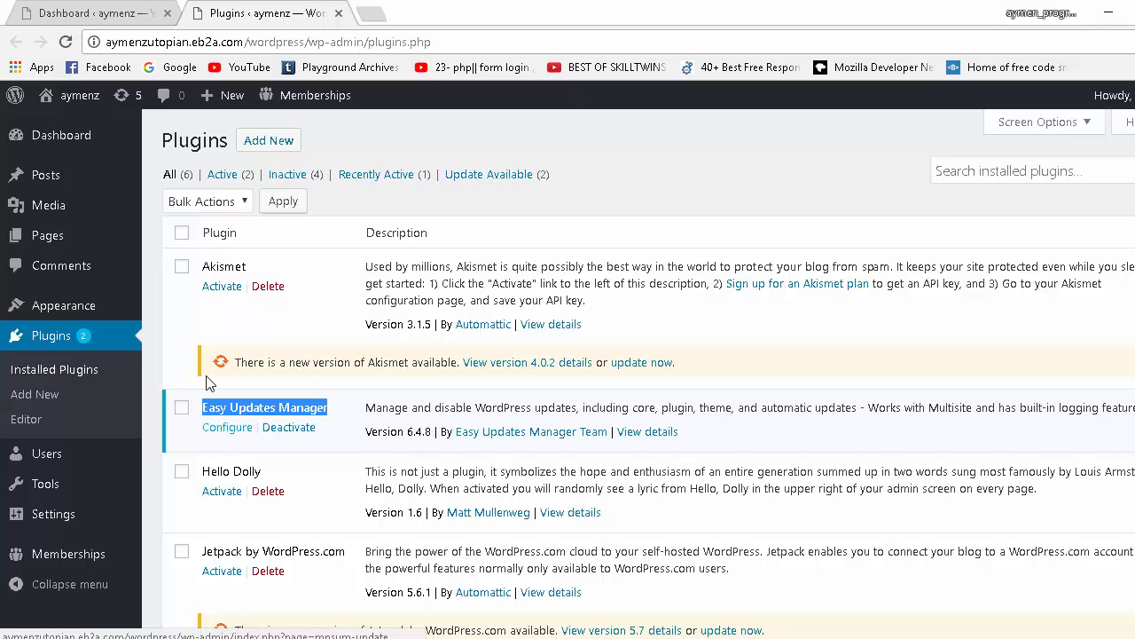
Step: Open the Updates Options page and review its dashboard toggles for WordPress, plugin and theme updates
click(61, 135)
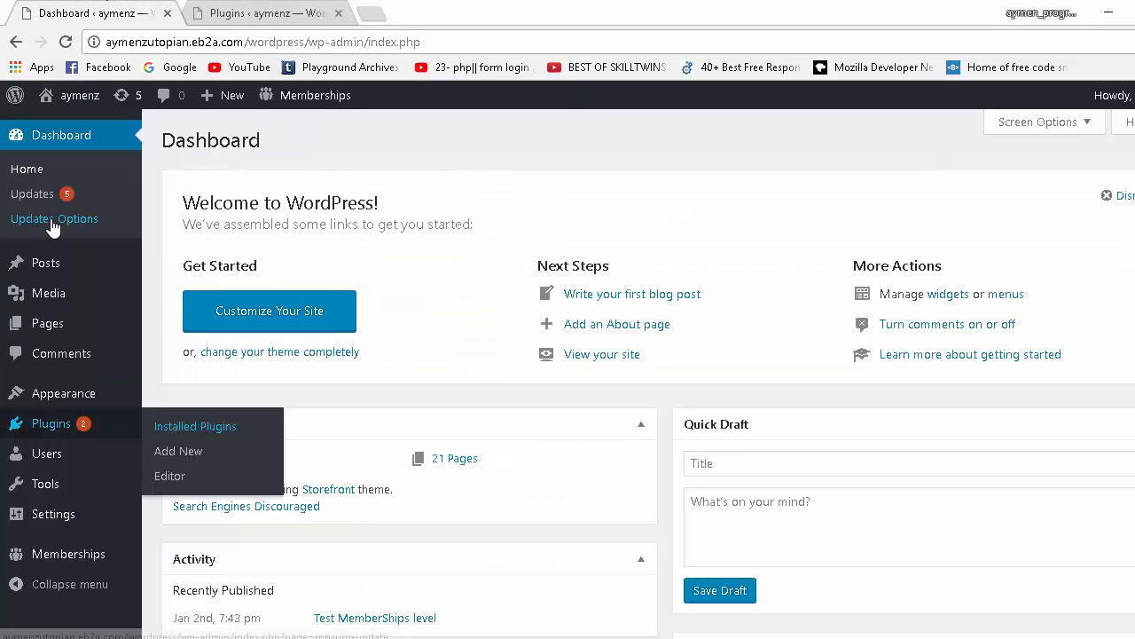
click(53, 222)
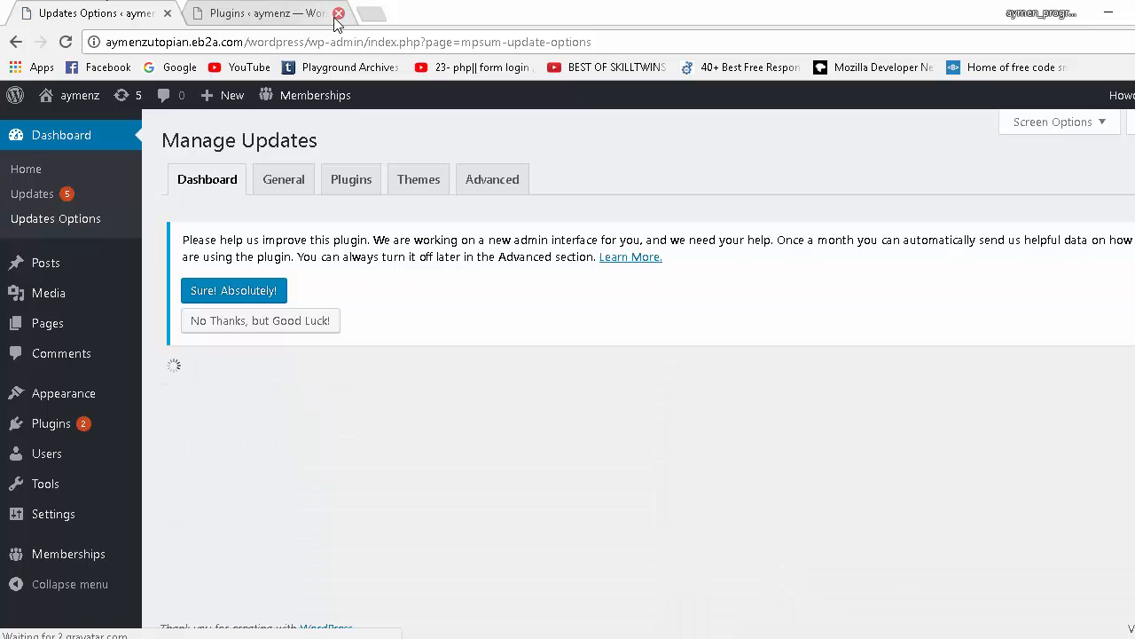
click(337, 14)
scroll(316, 304, down, 9)
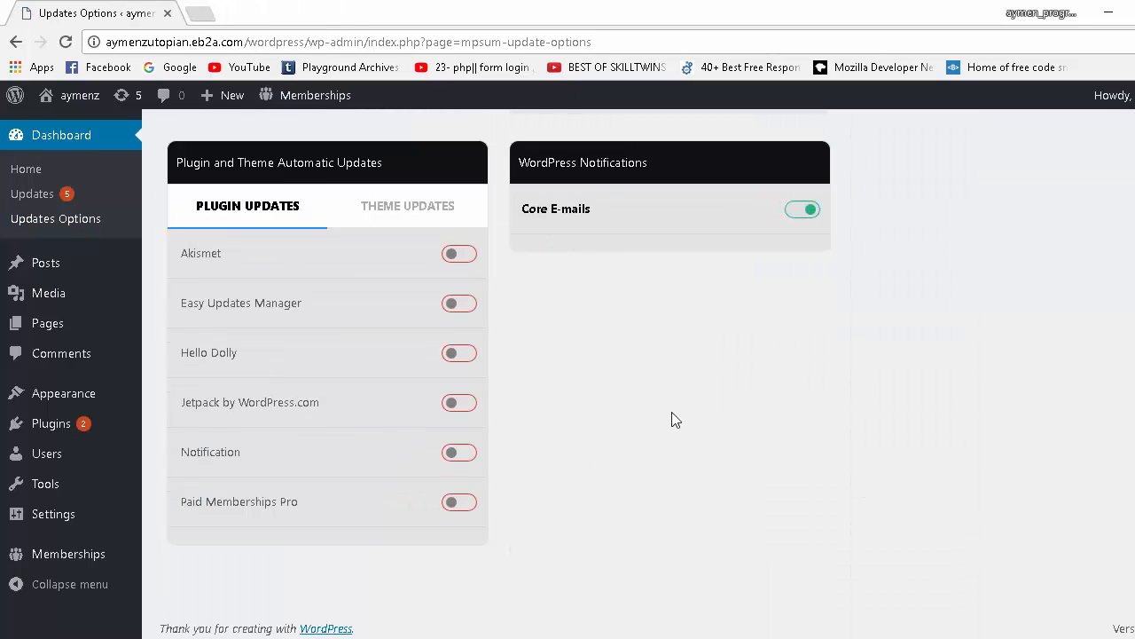
scroll(780, 337, up, 9)
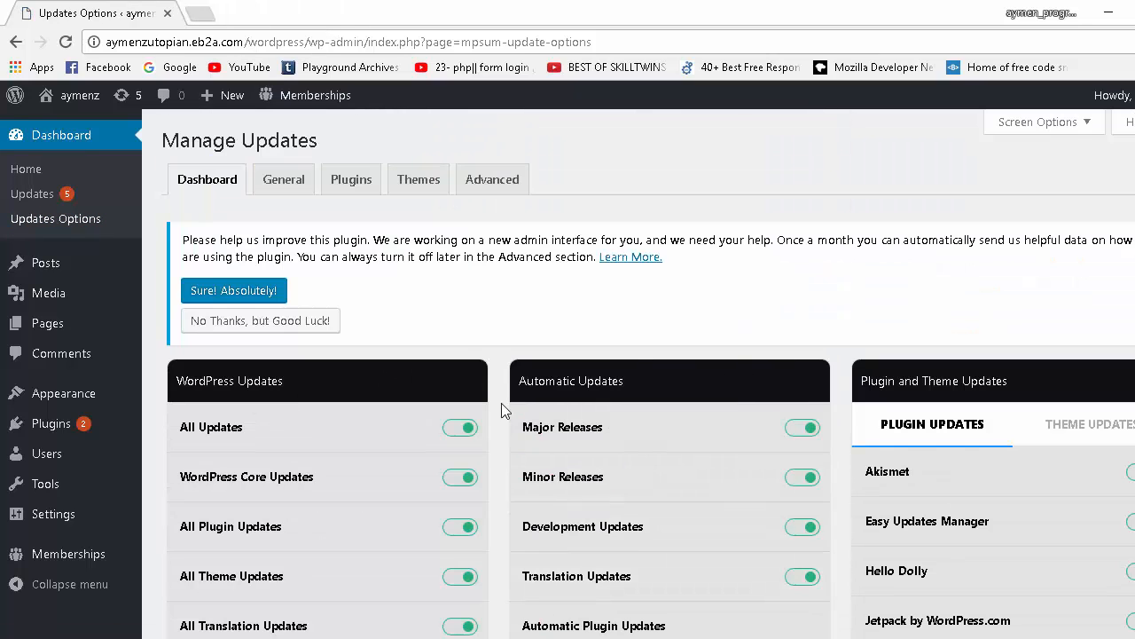
scroll(502, 408, down, 9)
scroll(735, 347, up, 9)
Step: Open the General update settings and read the note under All Updates
click(296, 178)
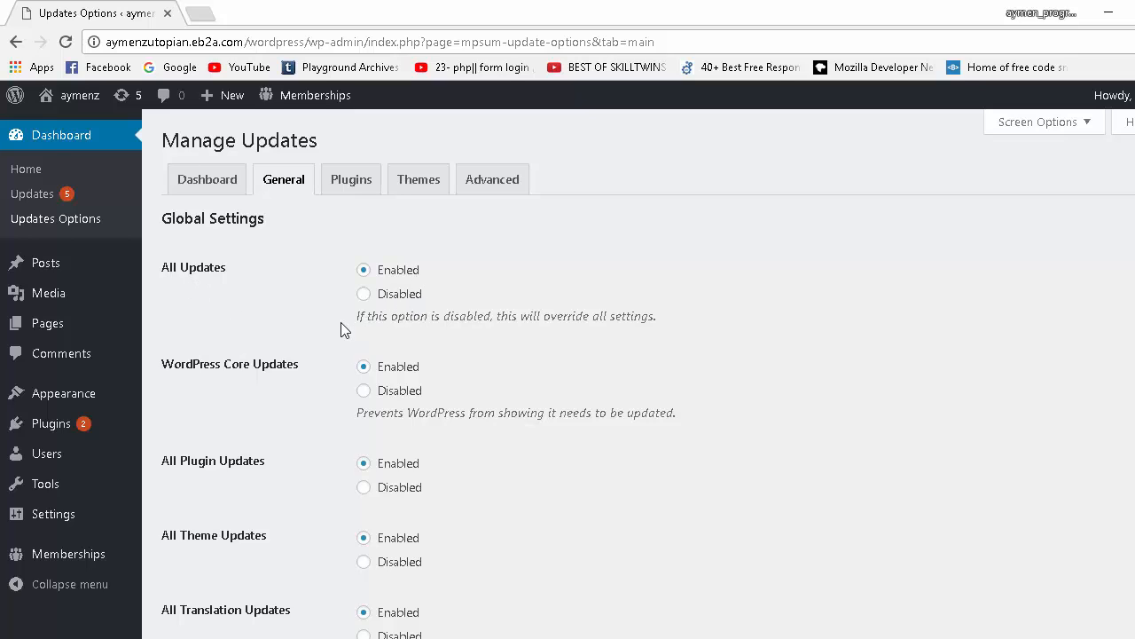
drag(366, 328, 633, 317)
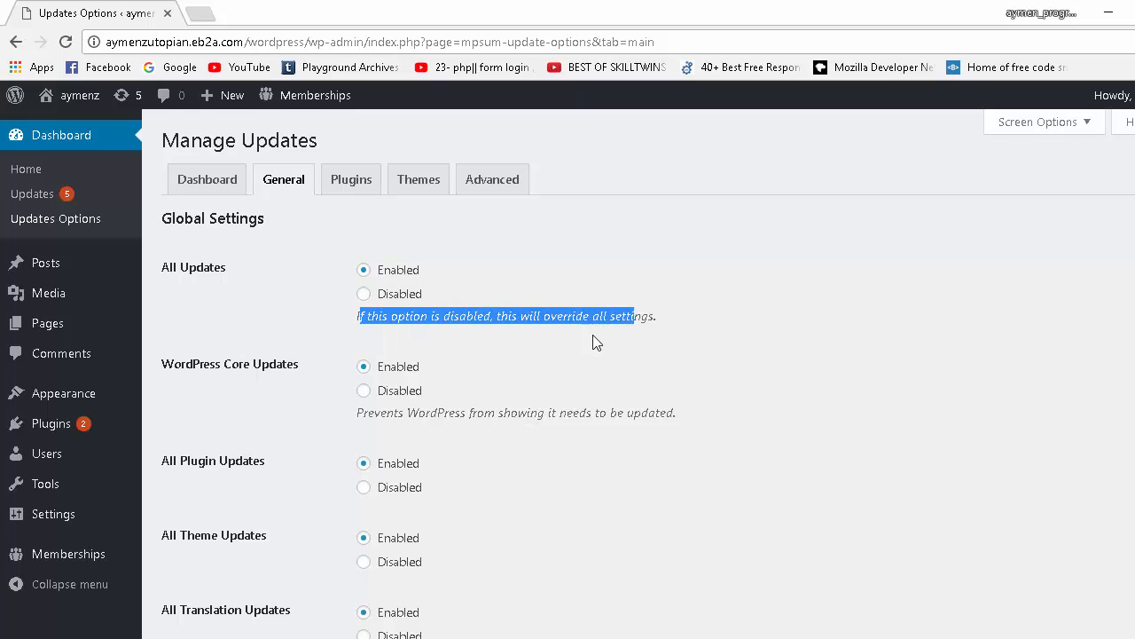
click(455, 320)
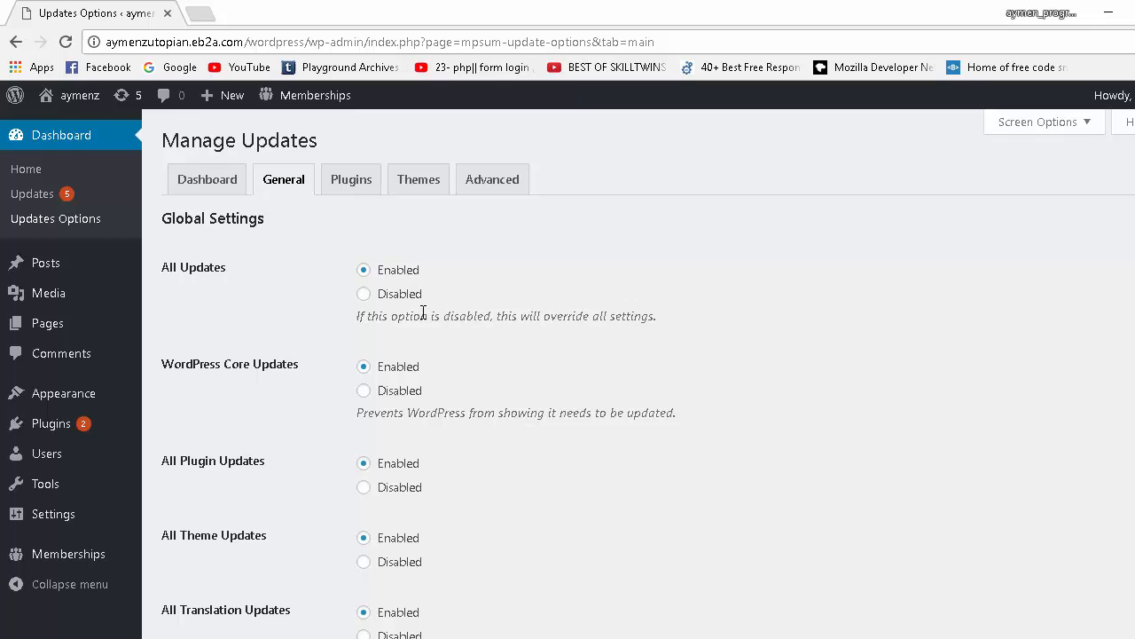
Step: Set All Updates to Disabled in the global settings and save the changes
click(366, 296)
scroll(500, 399, down, 15)
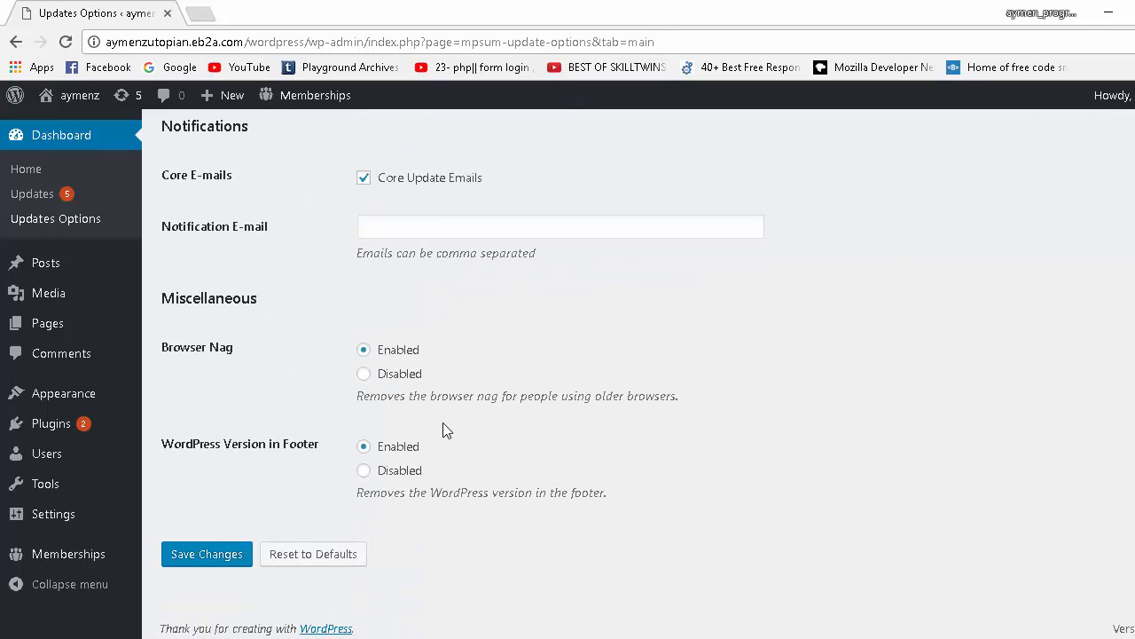
scroll(442, 419, up, 15)
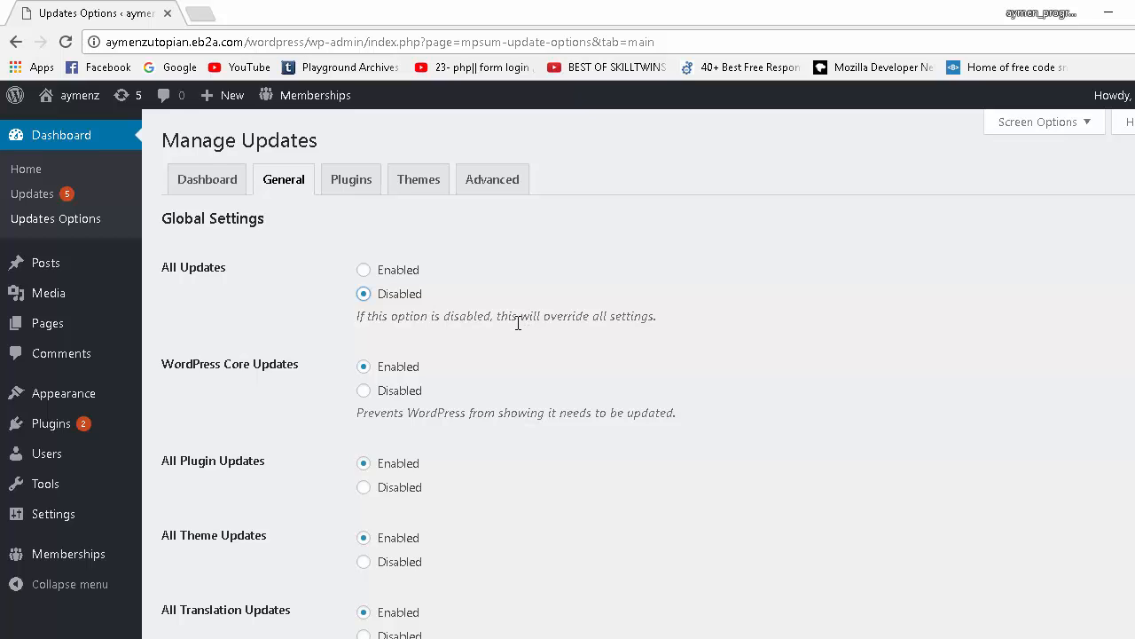
scroll(433, 380, down, 8)
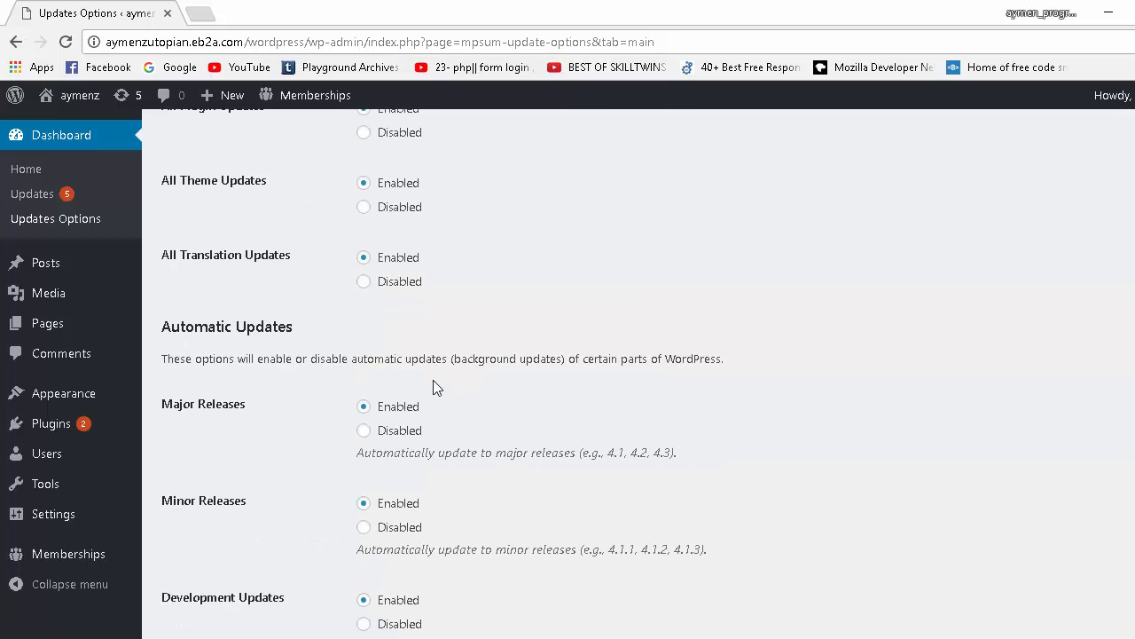
scroll(337, 550, down, 5)
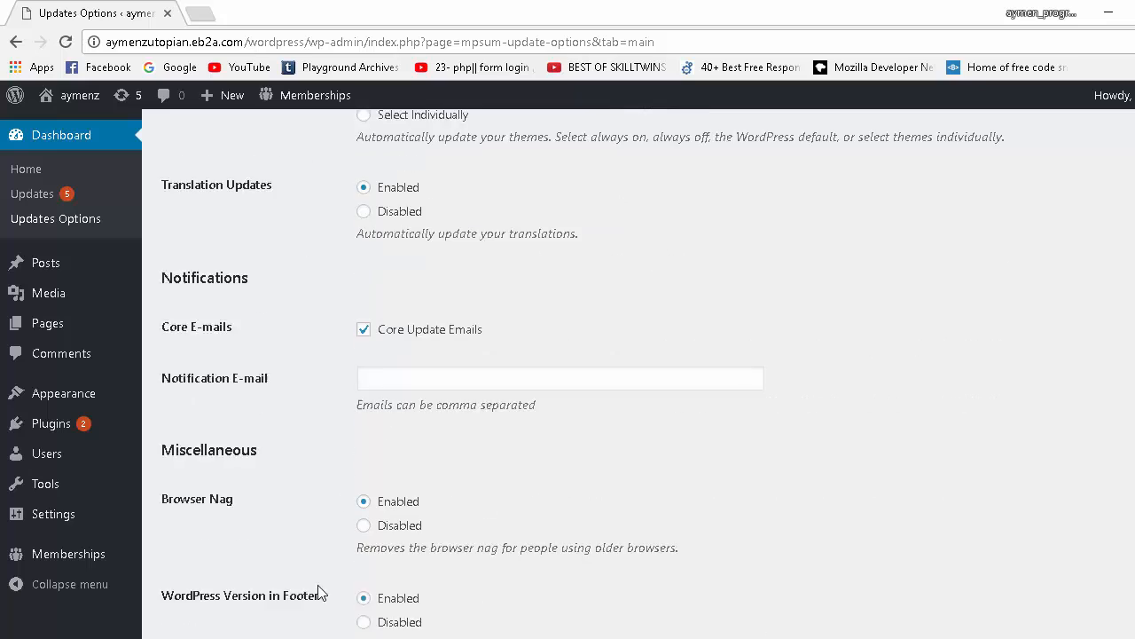
click(233, 621)
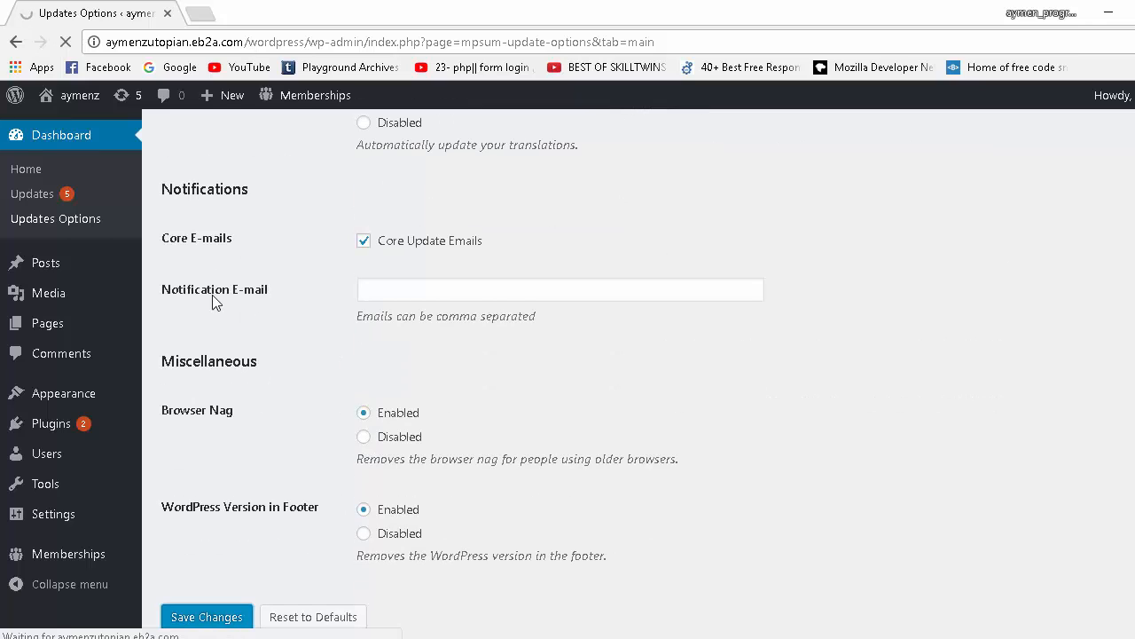
Step: Check the plugin and theme update status on the WordPress Updates page in a separate tab, and close it
middle_click(33, 202)
click(243, 6)
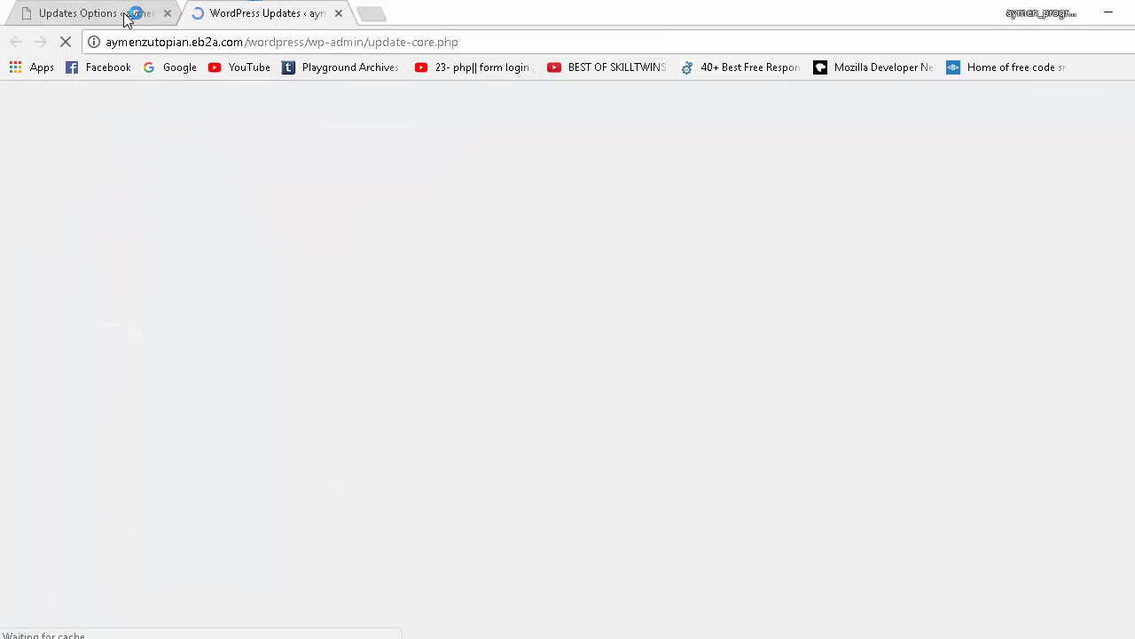
drag(295, 339, 246, 340)
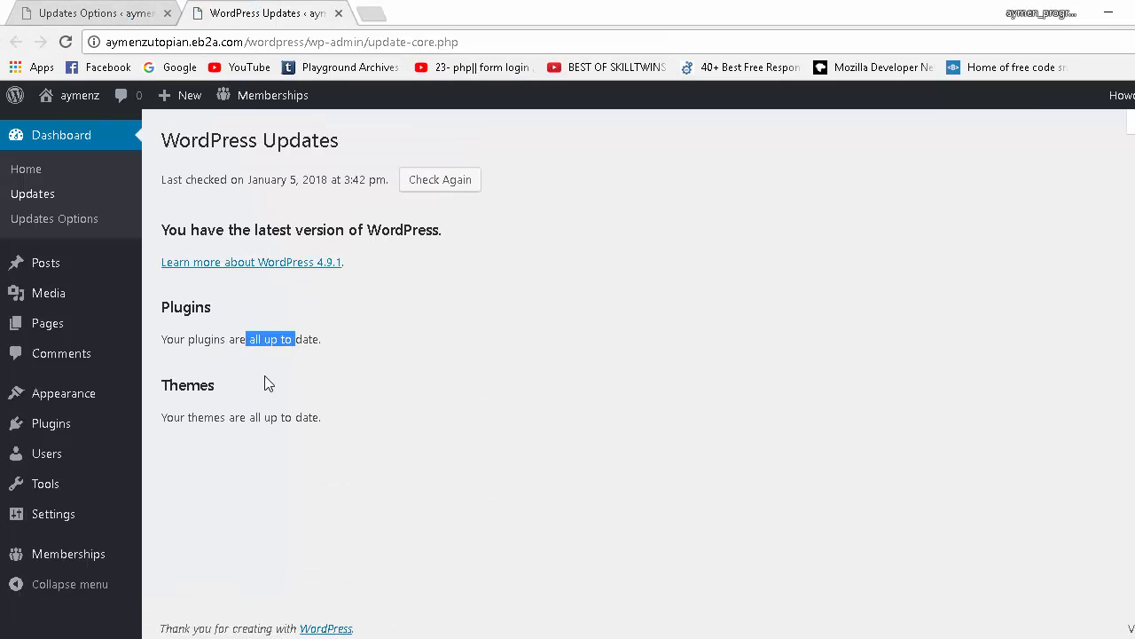
drag(321, 417, 312, 417)
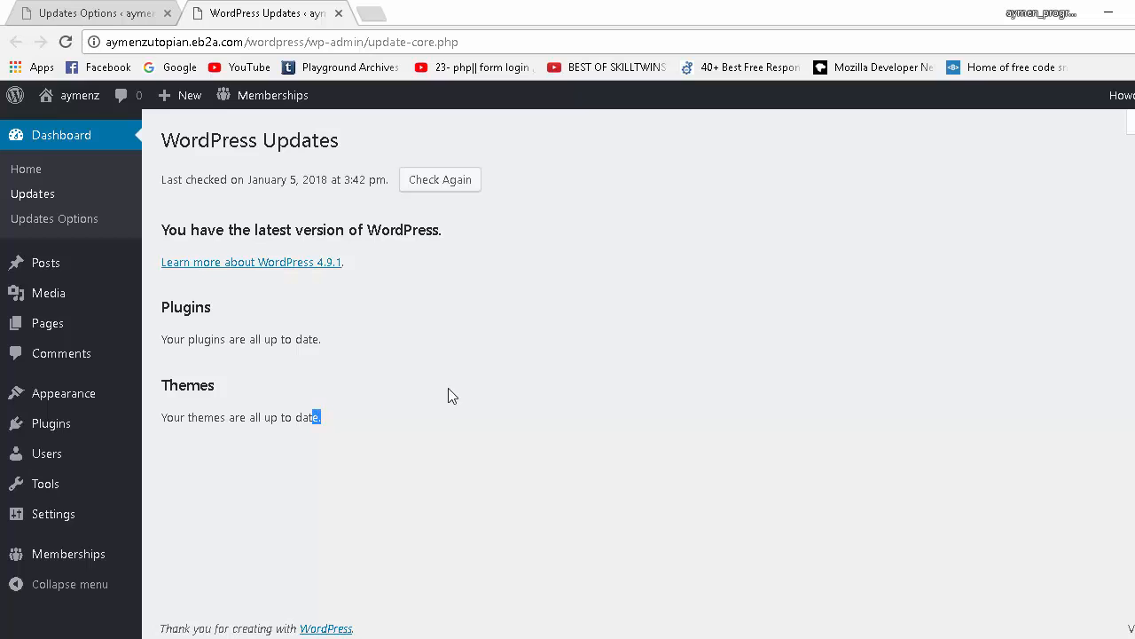
click(338, 13)
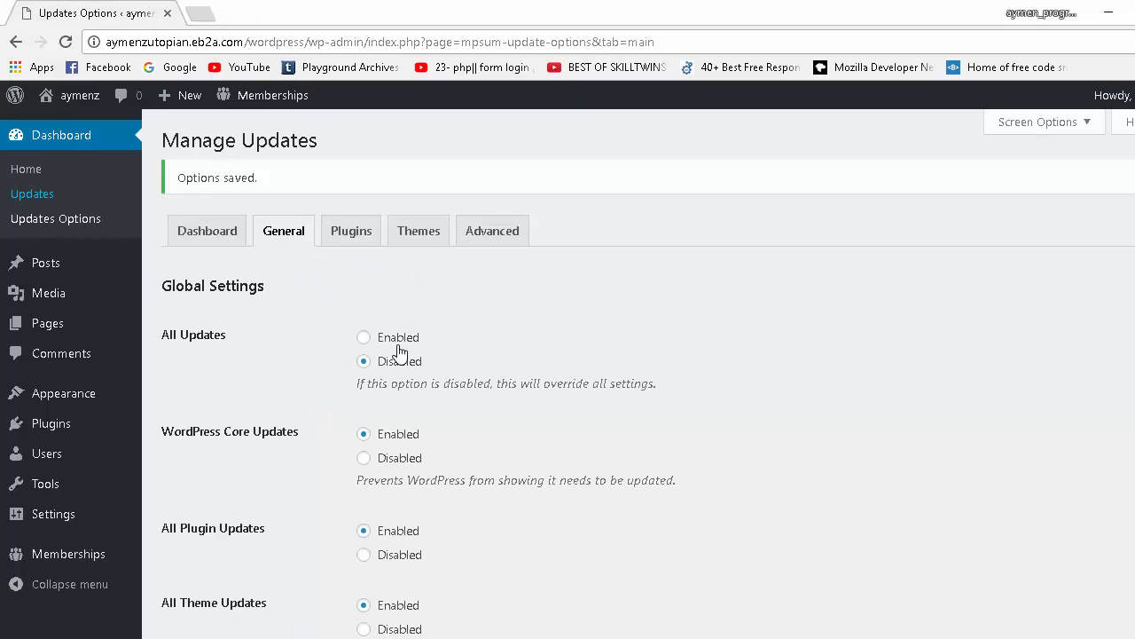
Step: Set All Updates back to Enabled in the global settings and save the changes
click(364, 338)
scroll(464, 408, down, 15)
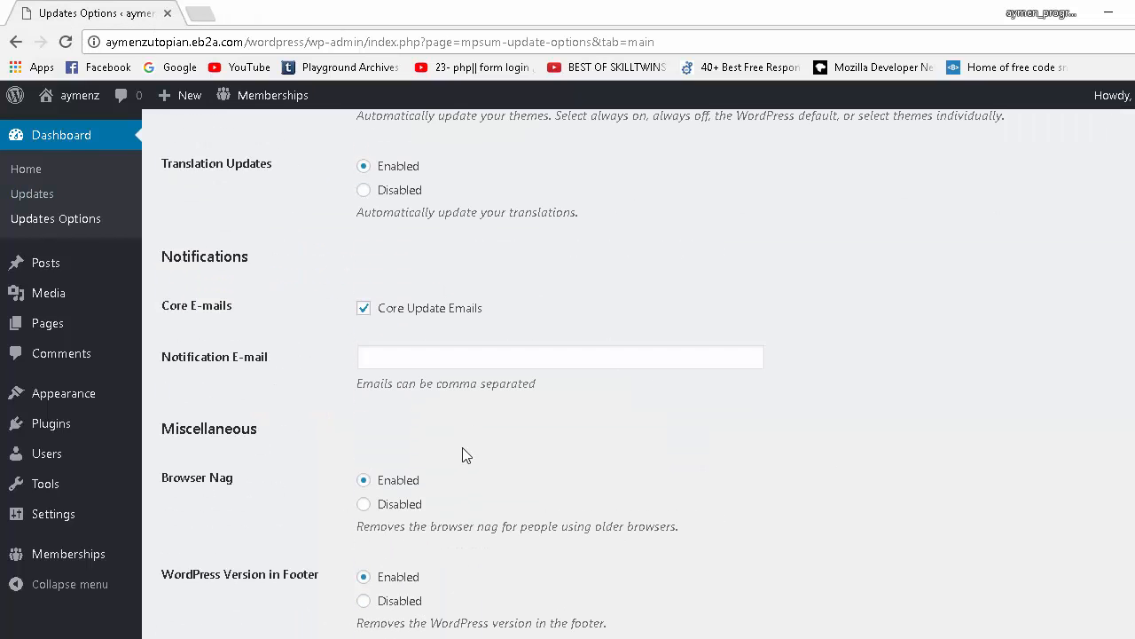
scroll(462, 448, down, 3)
click(207, 553)
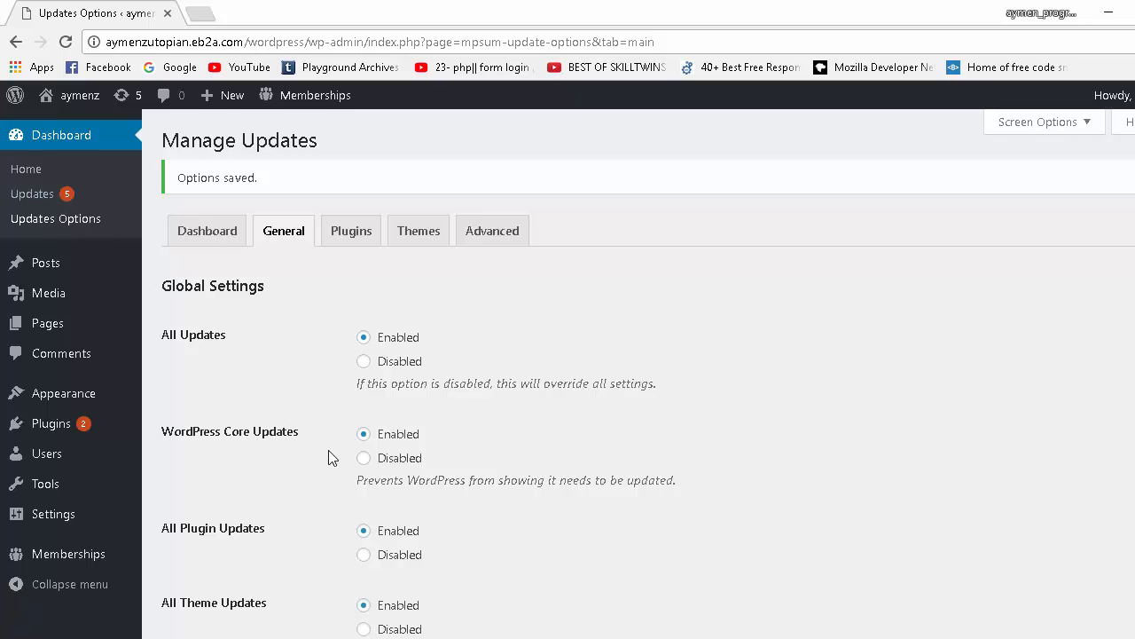
Step: Review the WordPress Core Updates and All Plugin Updates options in the global settings
scroll(249, 339, down, 2)
scroll(249, 338, up, 1)
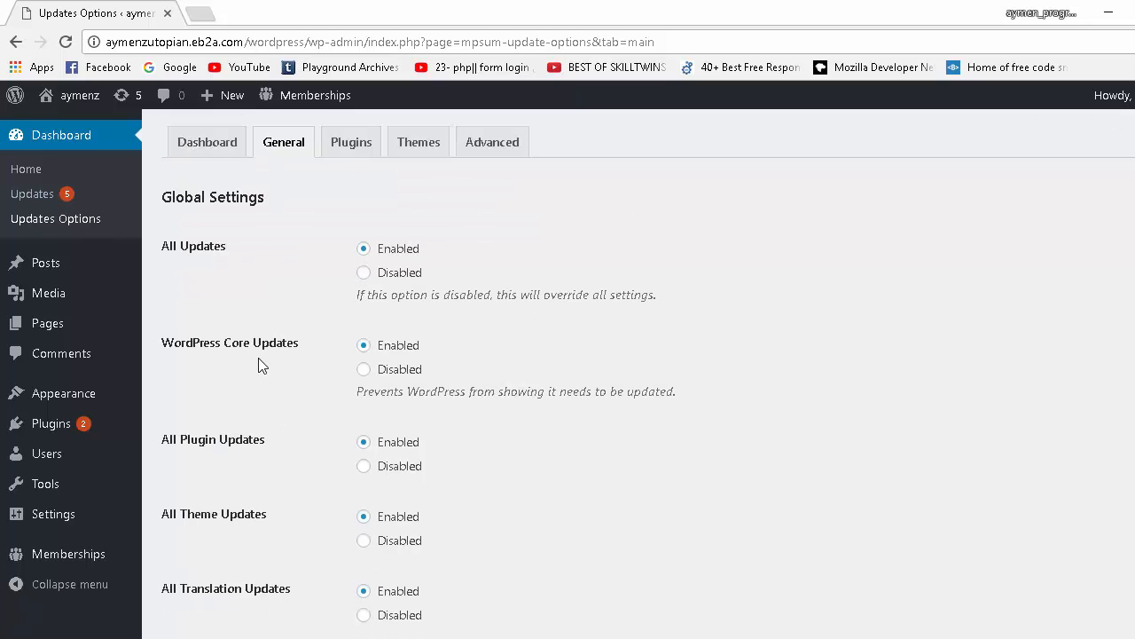
drag(468, 392, 580, 391)
click(656, 348)
drag(251, 346, 232, 348)
scroll(309, 452, down, 1)
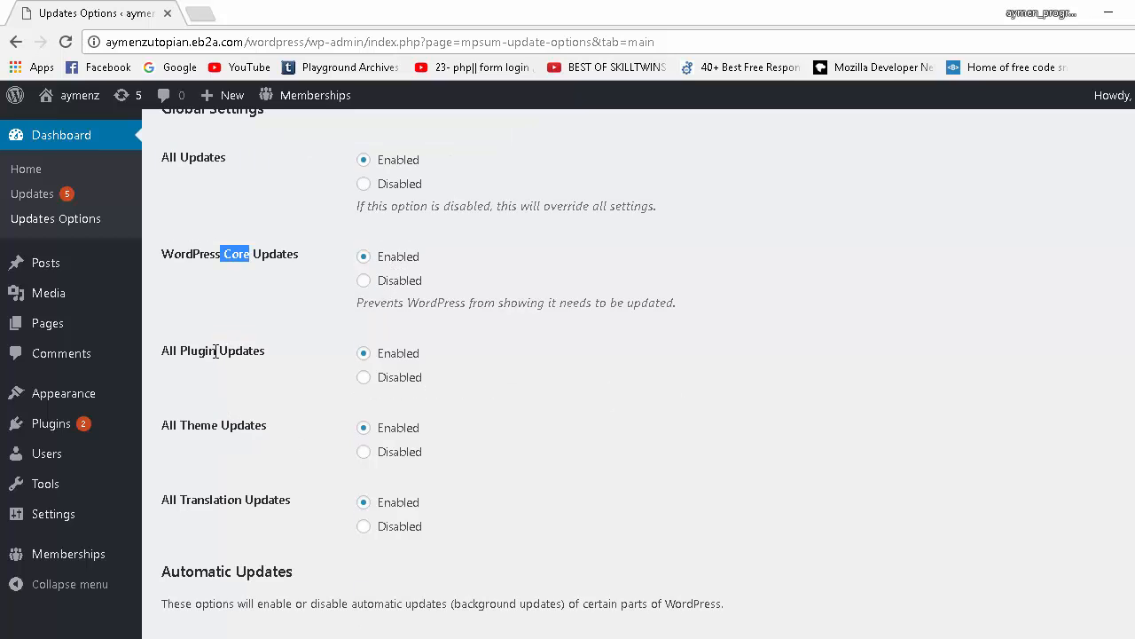
drag(234, 343, 266, 351)
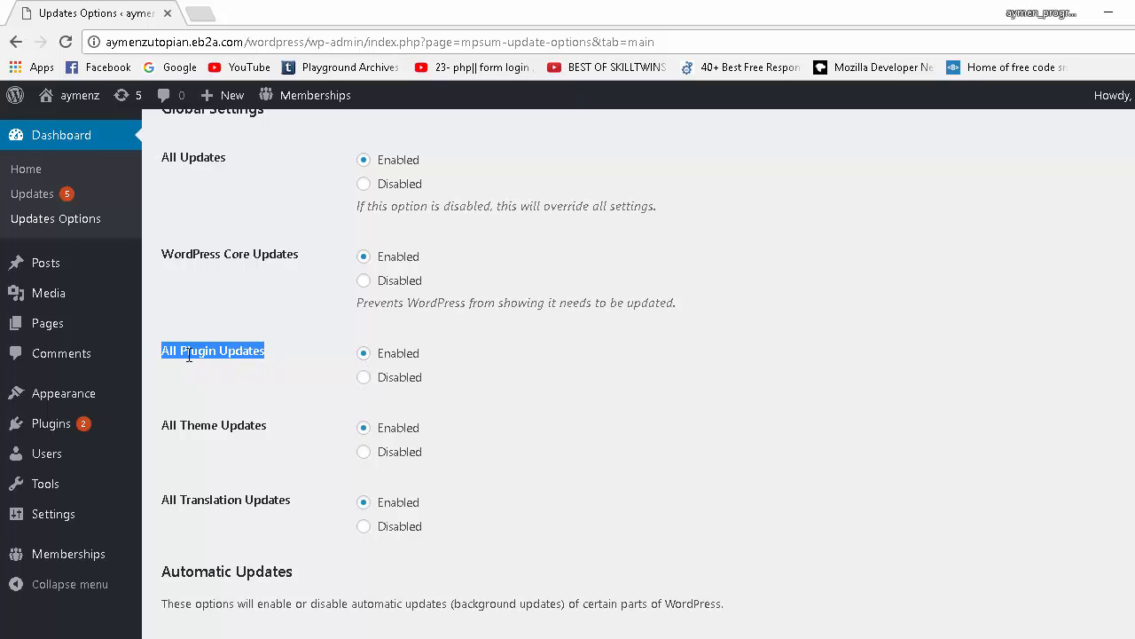
Step: Open the installed plugins list in a separate tab and examine which plugins the global plugin update option covers
mouse_move(63, 432)
middle_click(175, 431)
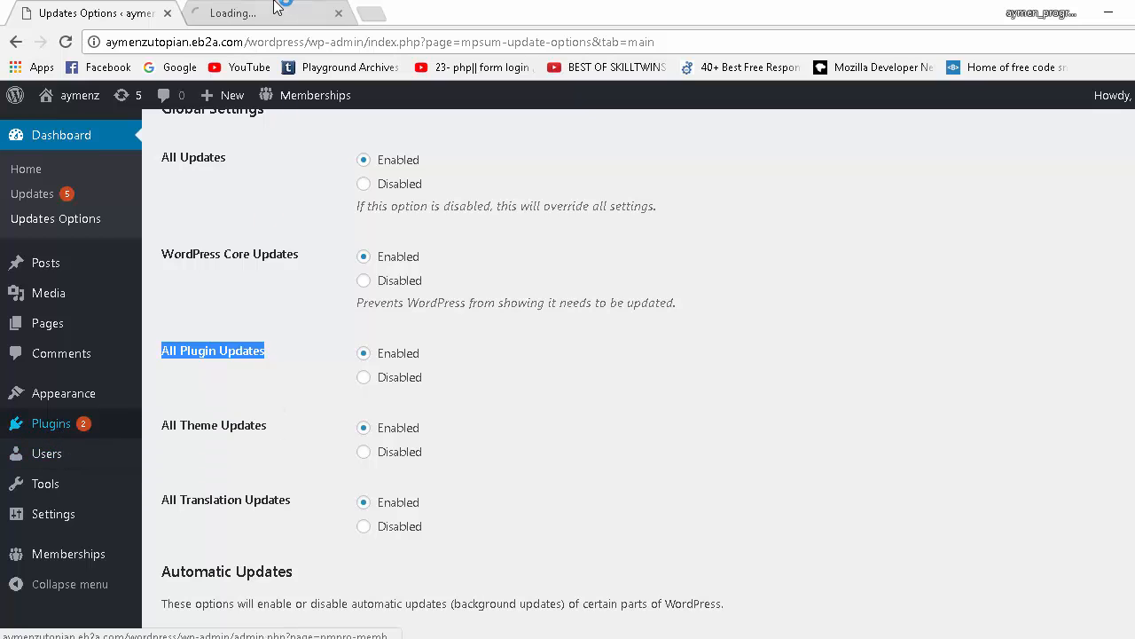
click(268, 9)
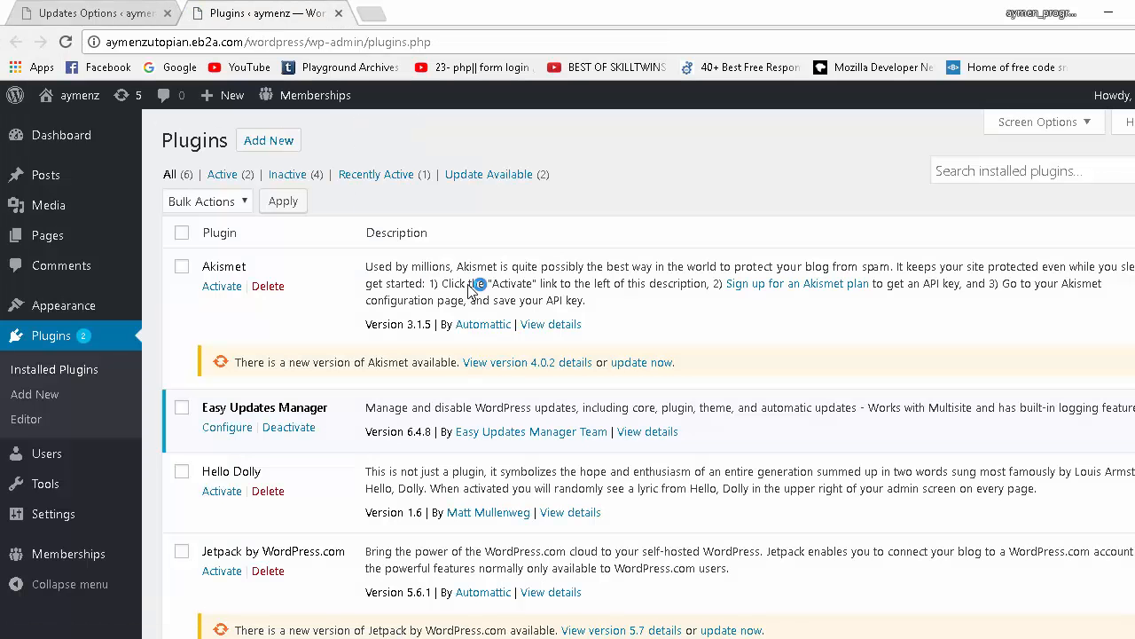
scroll(258, 461, down, 3)
scroll(257, 470, down, 1)
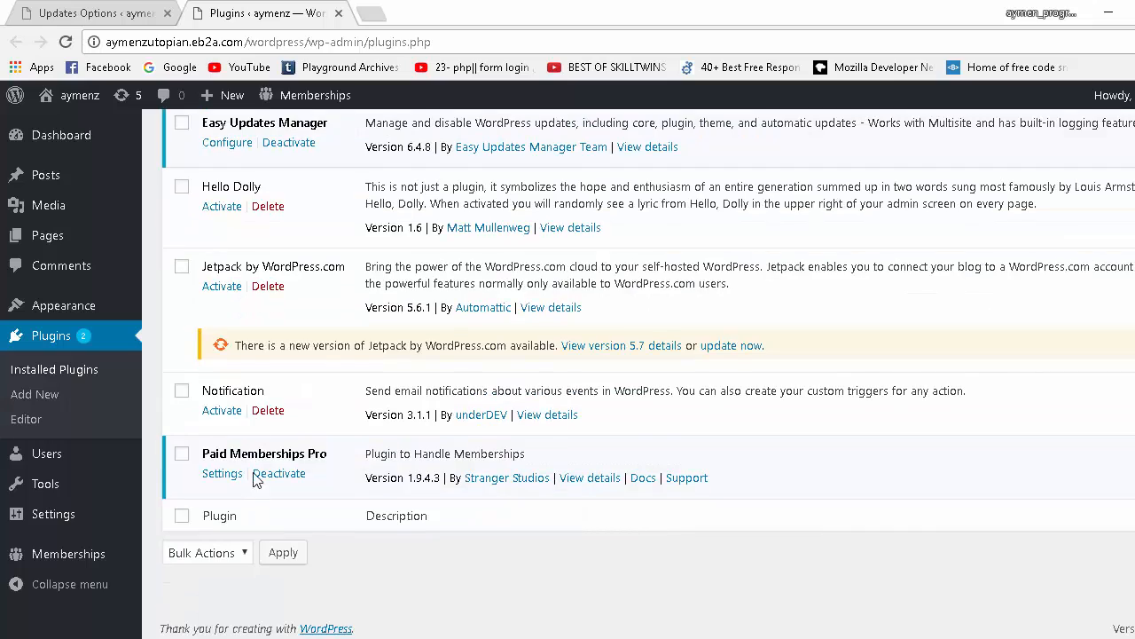
scroll(266, 399, up, 4)
scroll(257, 442, down, 3)
mouse_move(315, 95)
scroll(284, 308, up, 3)
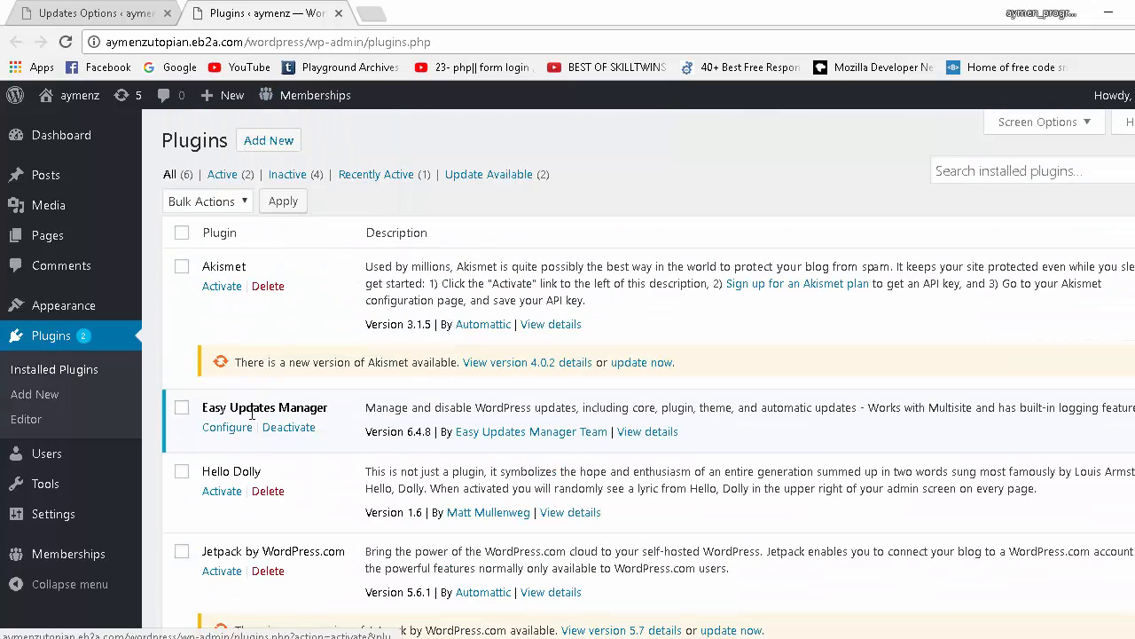
Step: Return to the General update settings and review the All Plugin, All Theme and All Translation Updates options
click(141, 8)
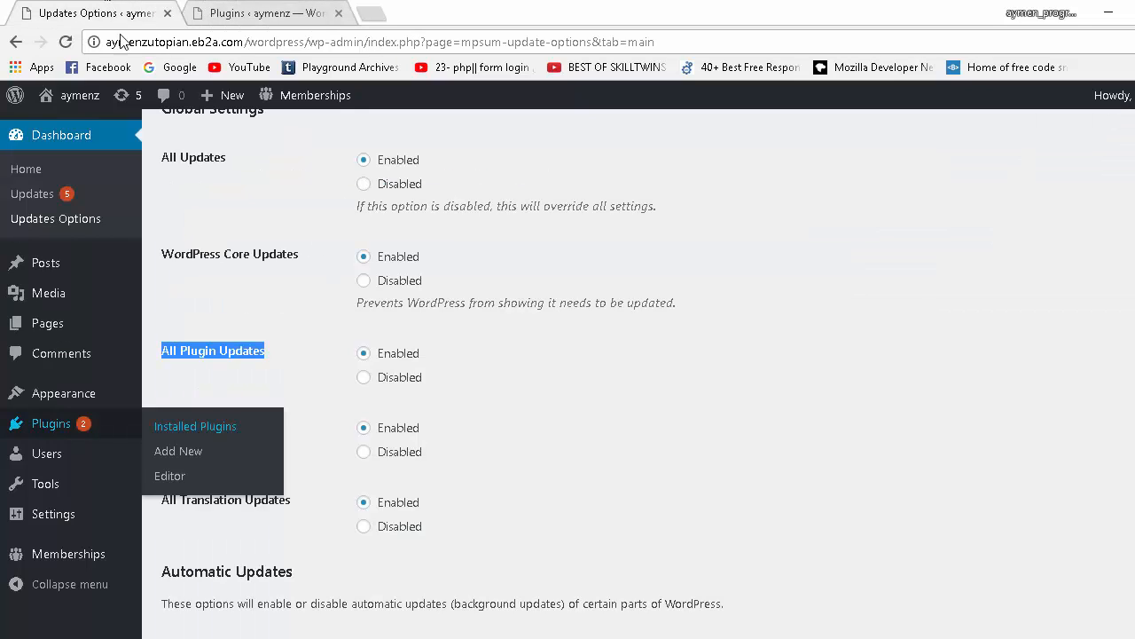
click(228, 360)
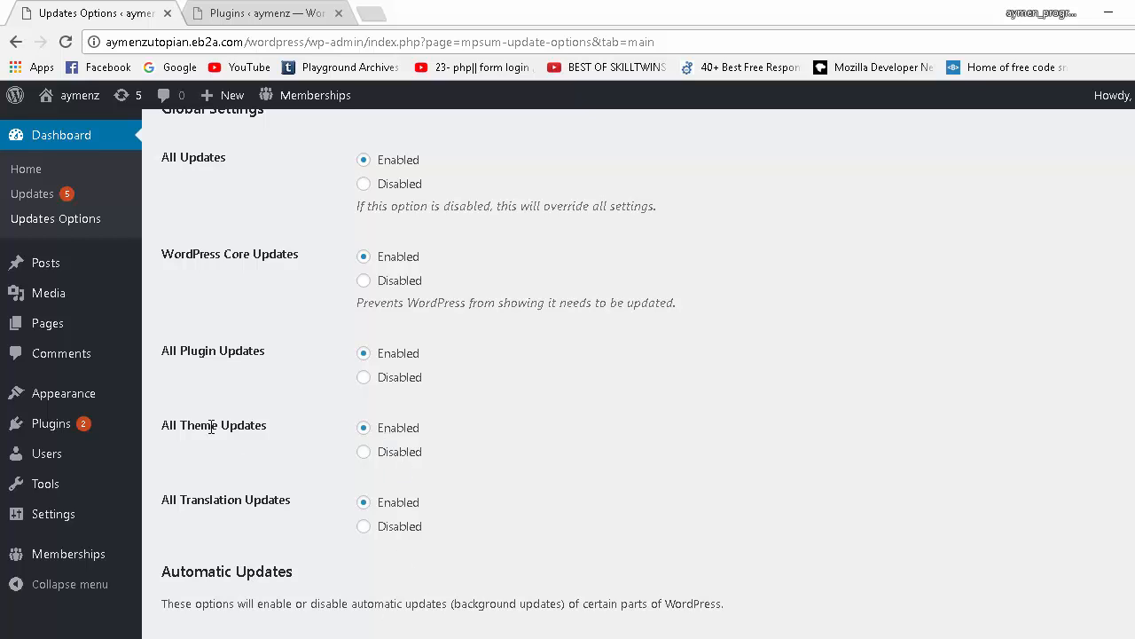
drag(225, 506, 249, 513)
click(271, 501)
scroll(383, 467, up, 2)
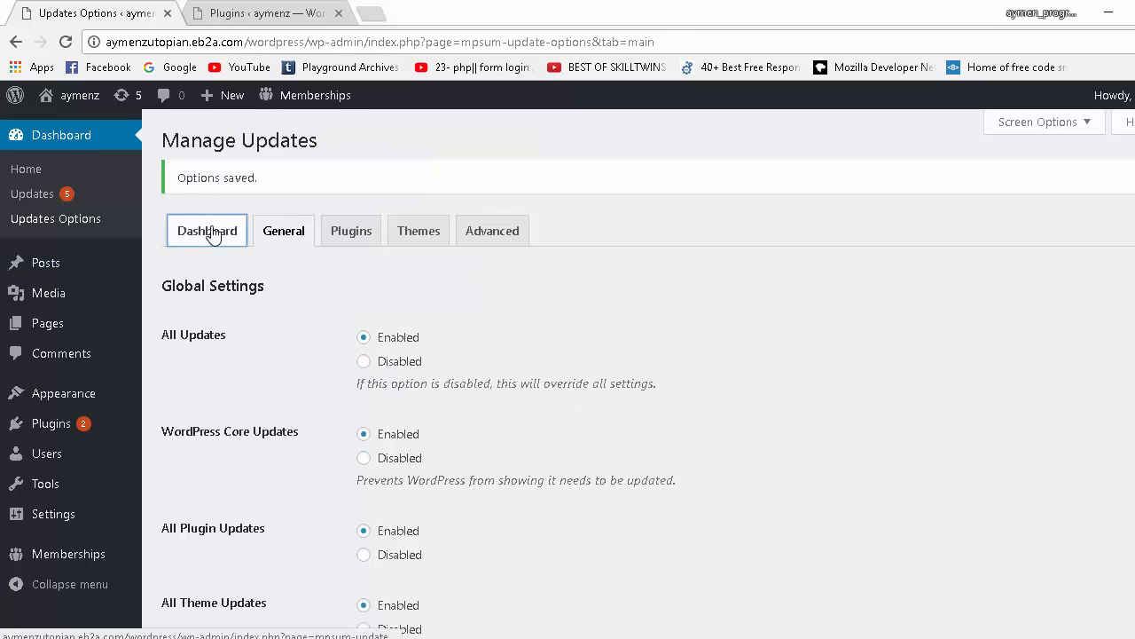
Step: Open the Manage Updates dashboard in a separate tab and compare its toggles with the general settings
click(207, 230)
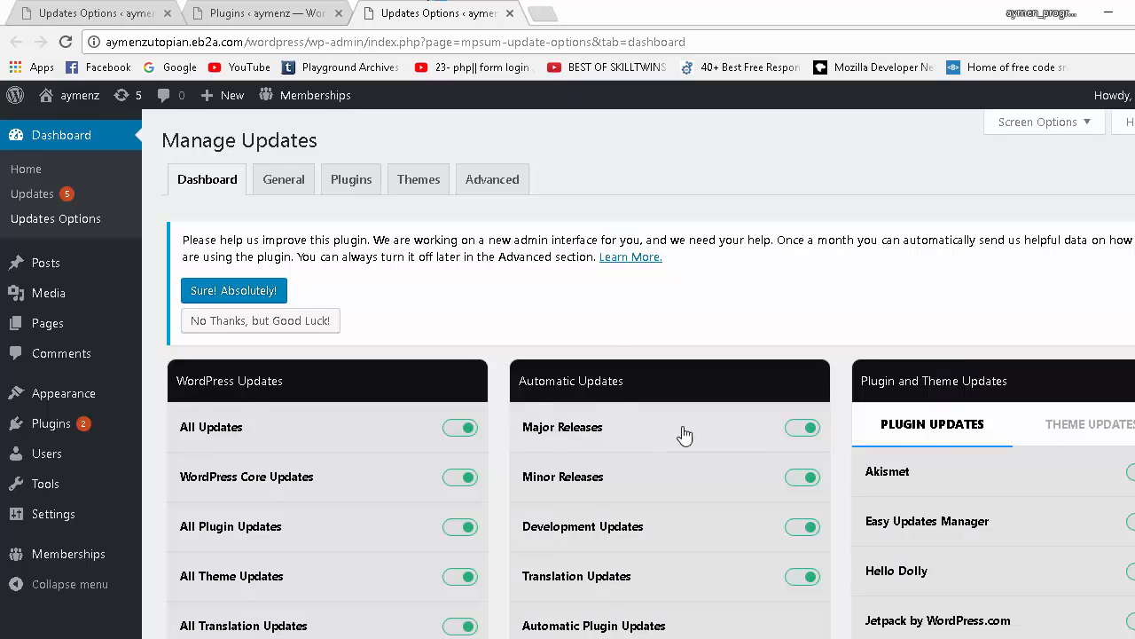
scroll(754, 381, down, 5)
scroll(428, 548, up, 5)
Step: Return to the General update settings and read what the Automatic Updates section controls
click(142, 11)
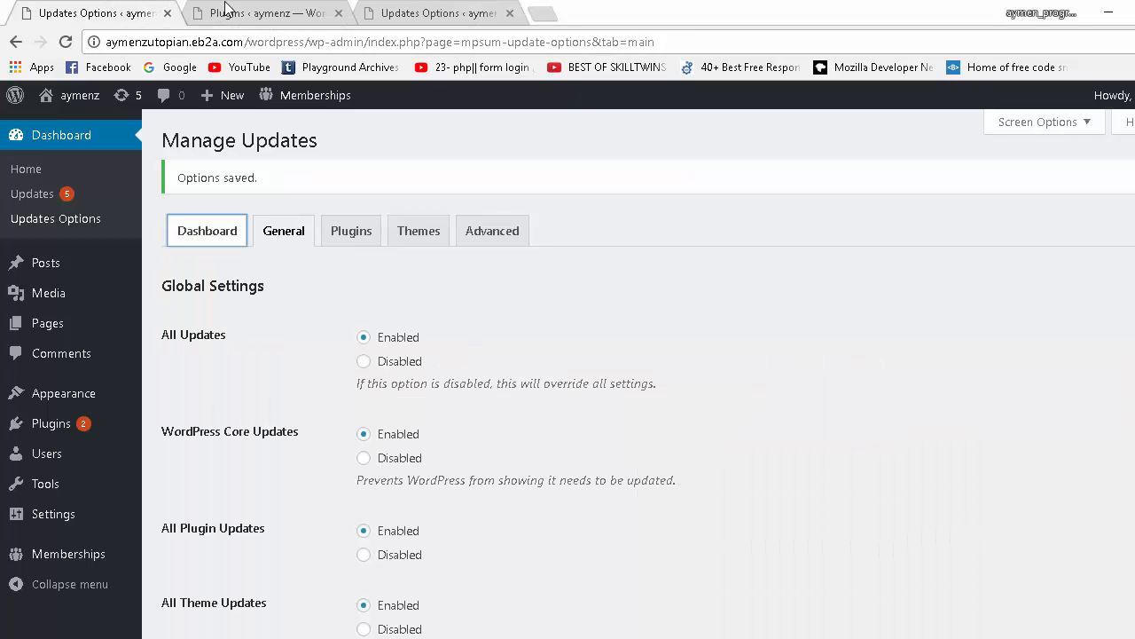
scroll(451, 425, down, 5)
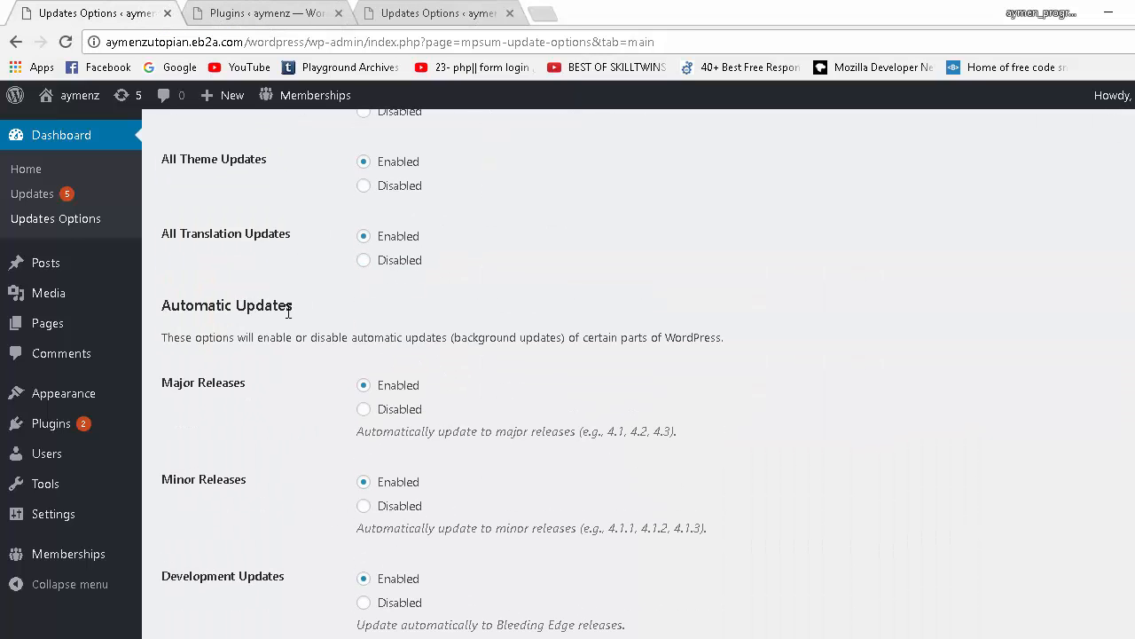
drag(288, 311, 195, 317)
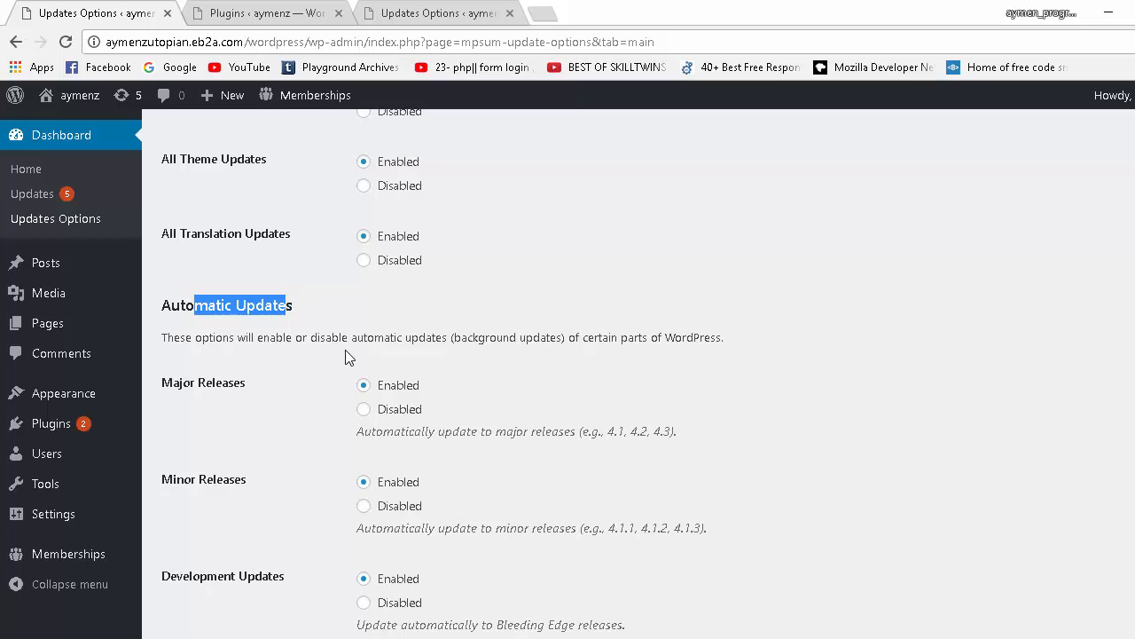
drag(346, 346, 418, 350)
click(468, 346)
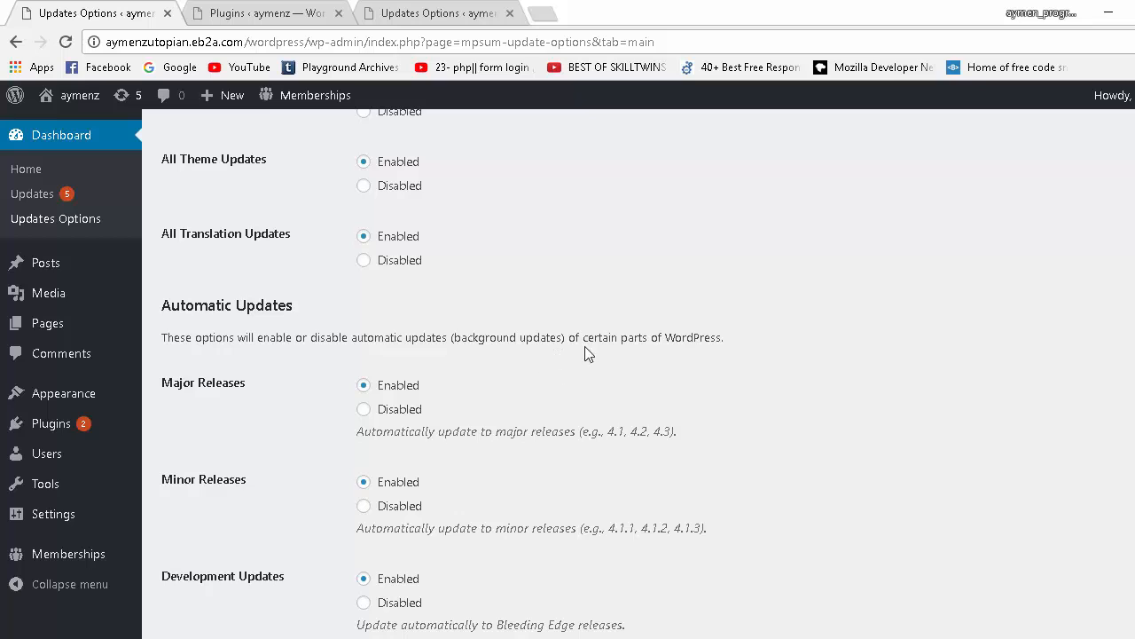
scroll(200, 360, down, 1)
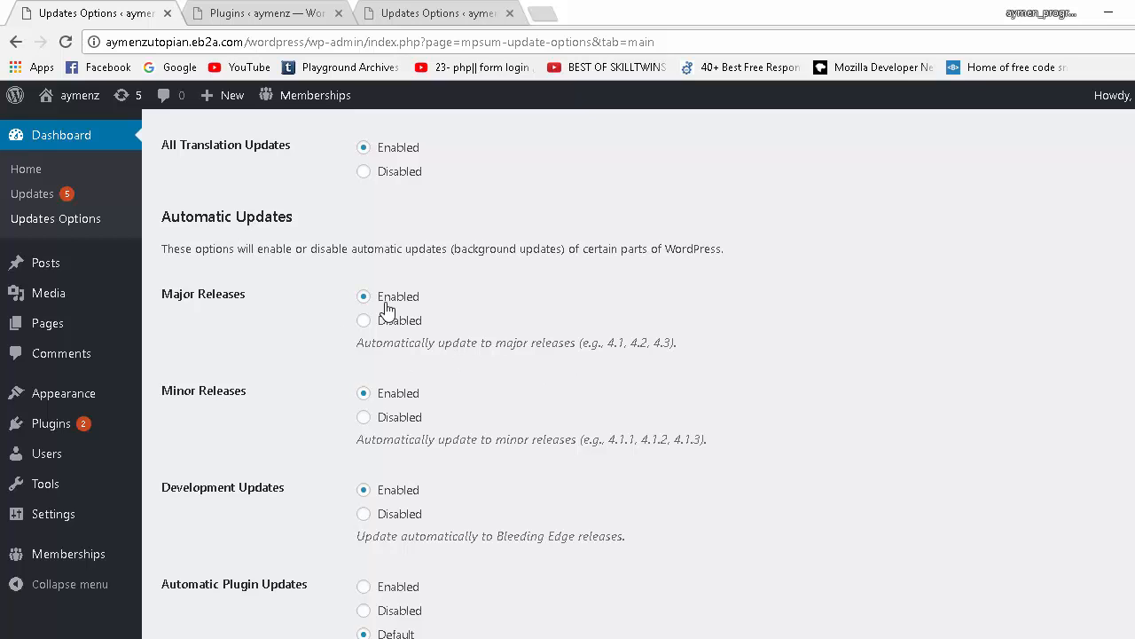
Step: Compare the Major Releases and Minor Releases automatic update options by reading their descriptions and version examples
drag(357, 344, 553, 361)
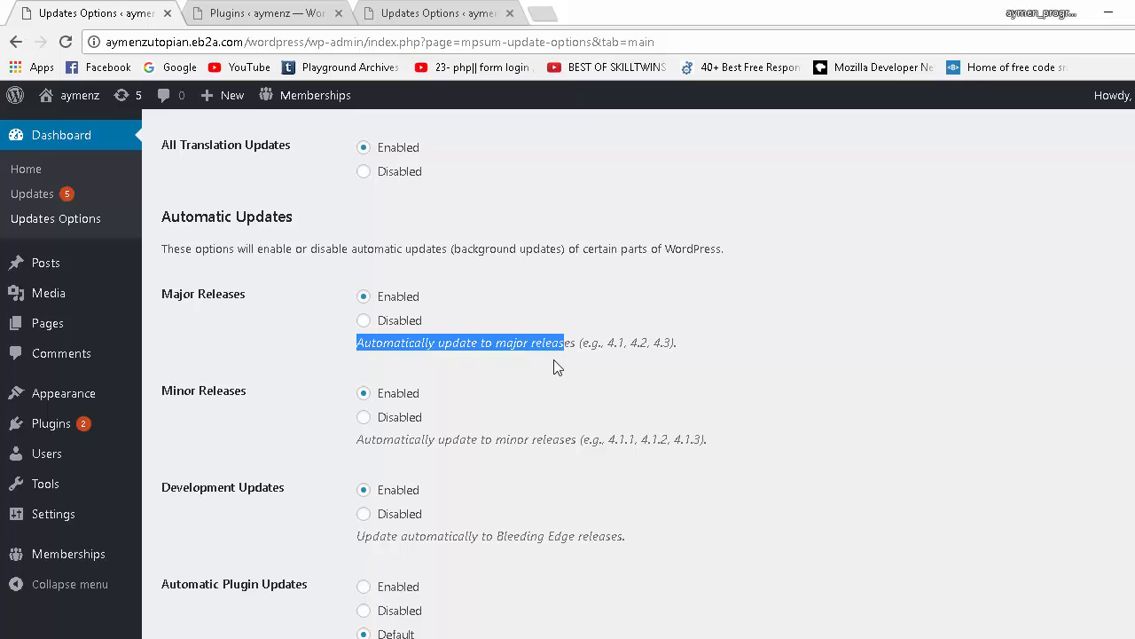
click(625, 360)
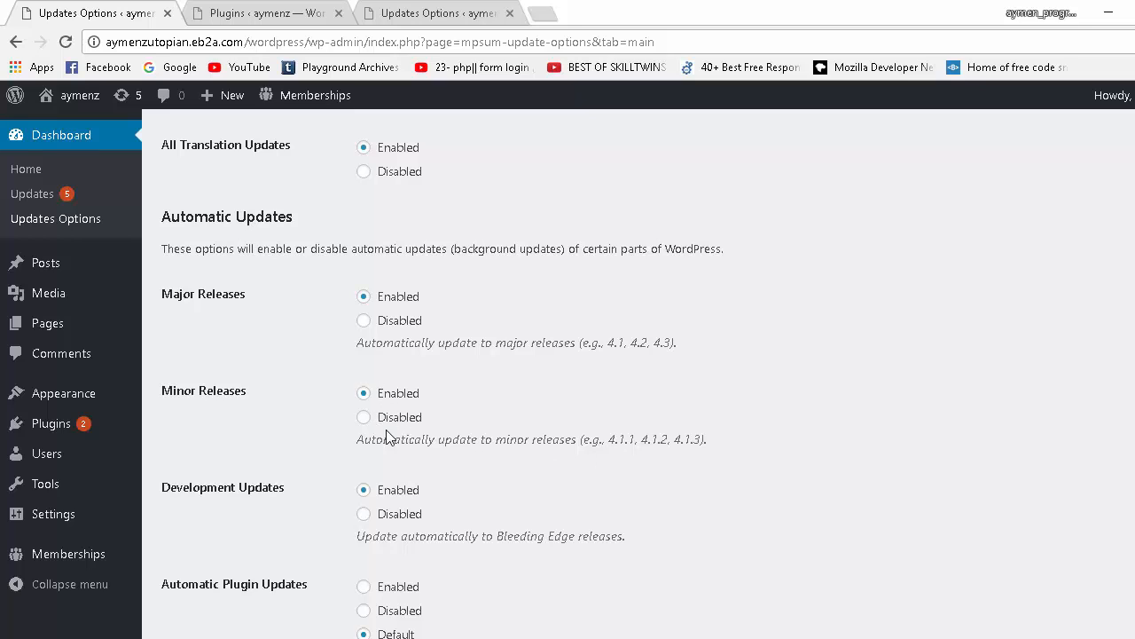
drag(425, 442, 652, 448)
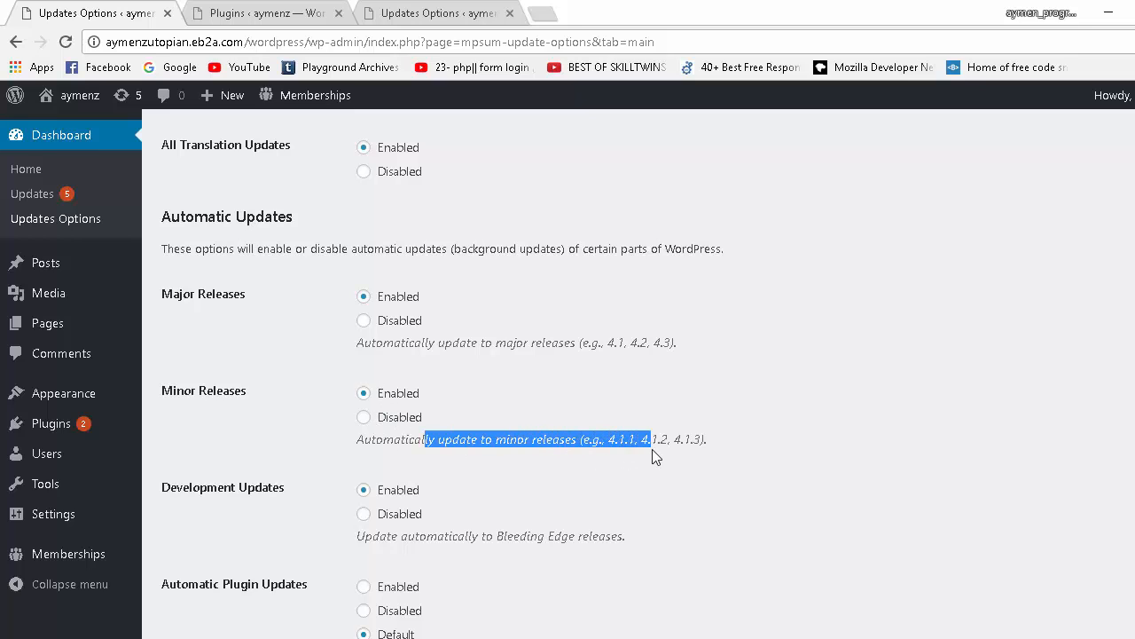
click(626, 448)
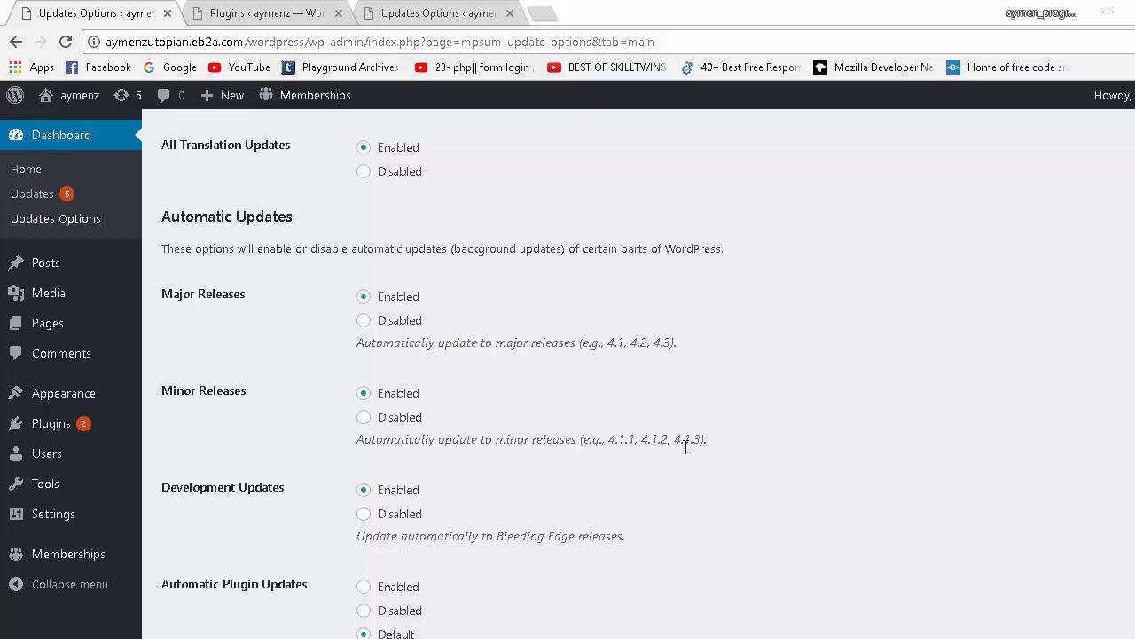
drag(707, 439, 582, 441)
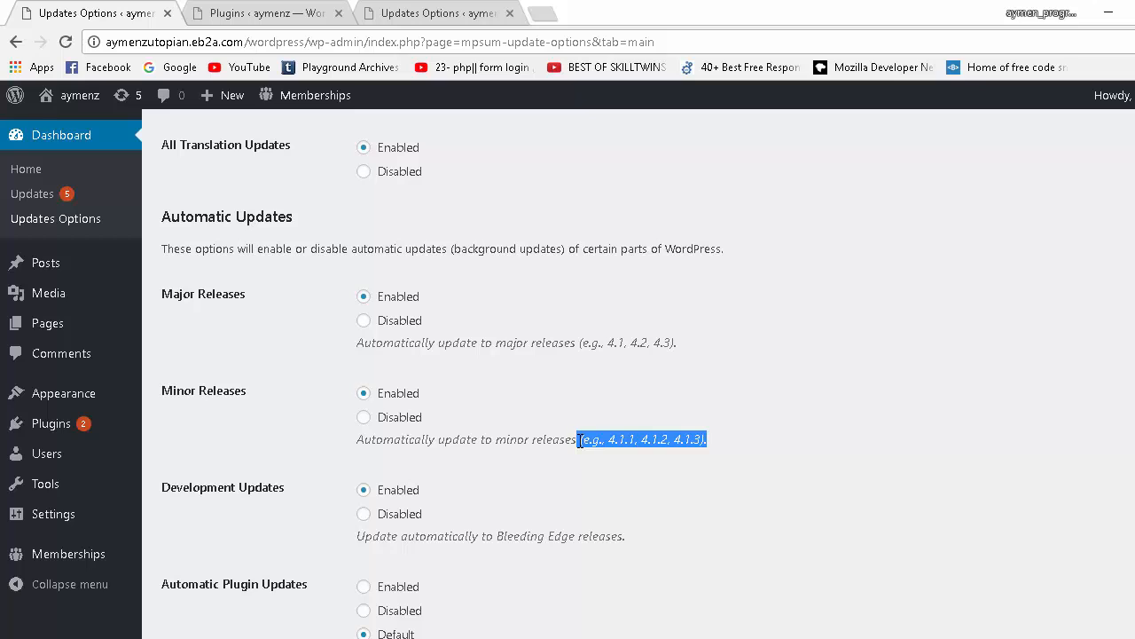
drag(680, 342, 331, 351)
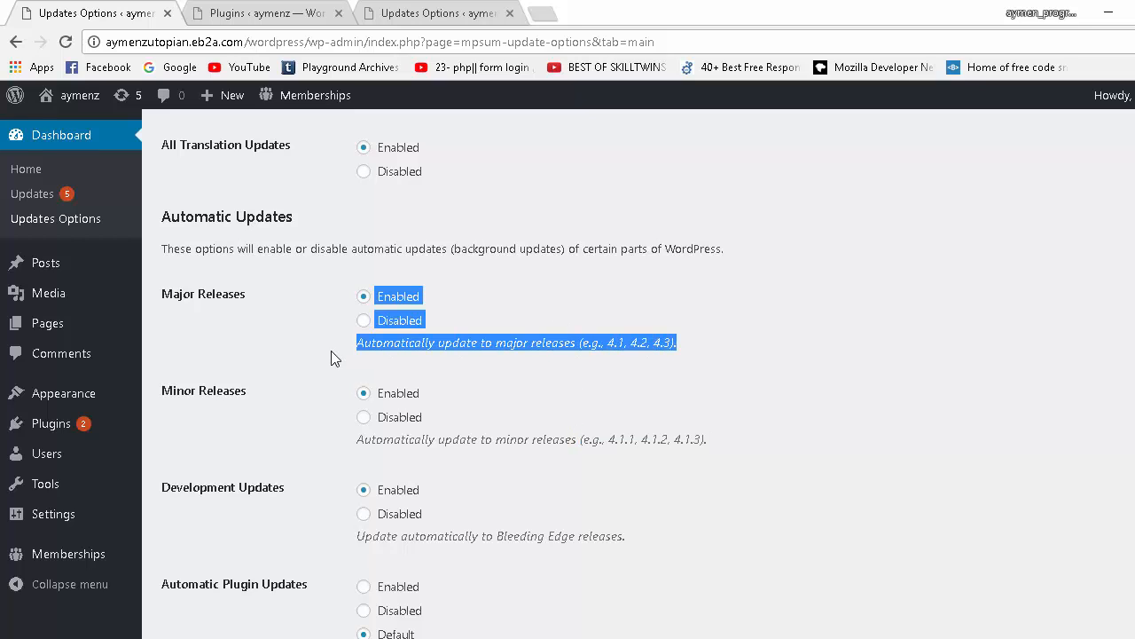
click(557, 331)
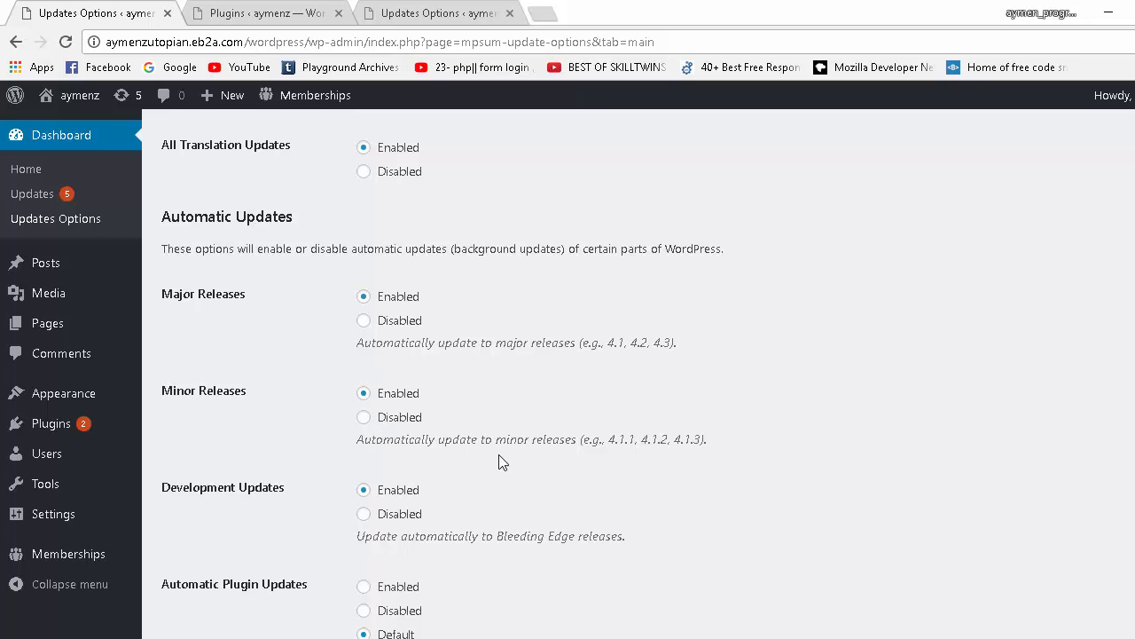
Step: Review the Development Updates option and its description about Bleeding Edge releases
scroll(497, 452, down, 2)
scroll(393, 221, up, 1)
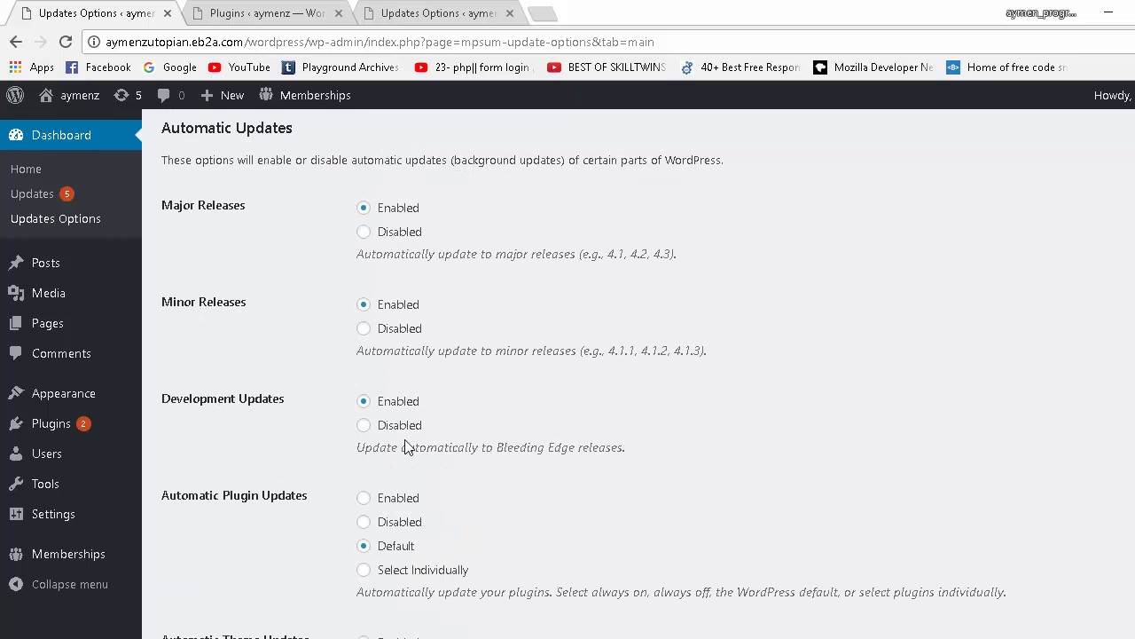
scroll(337, 432, down, 1)
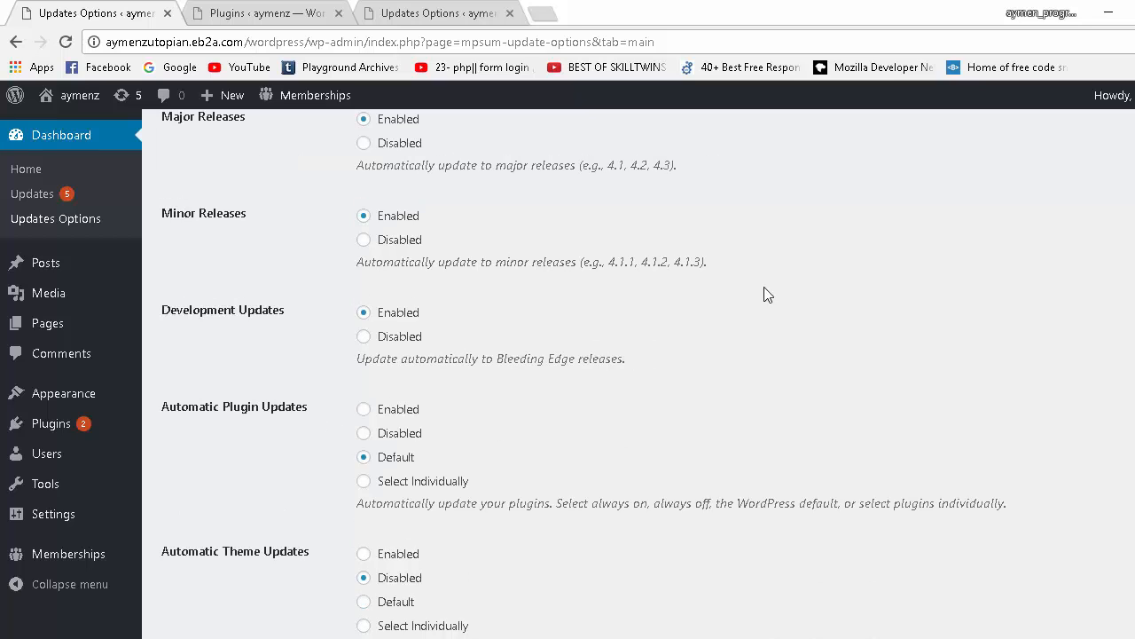
drag(436, 364, 542, 373)
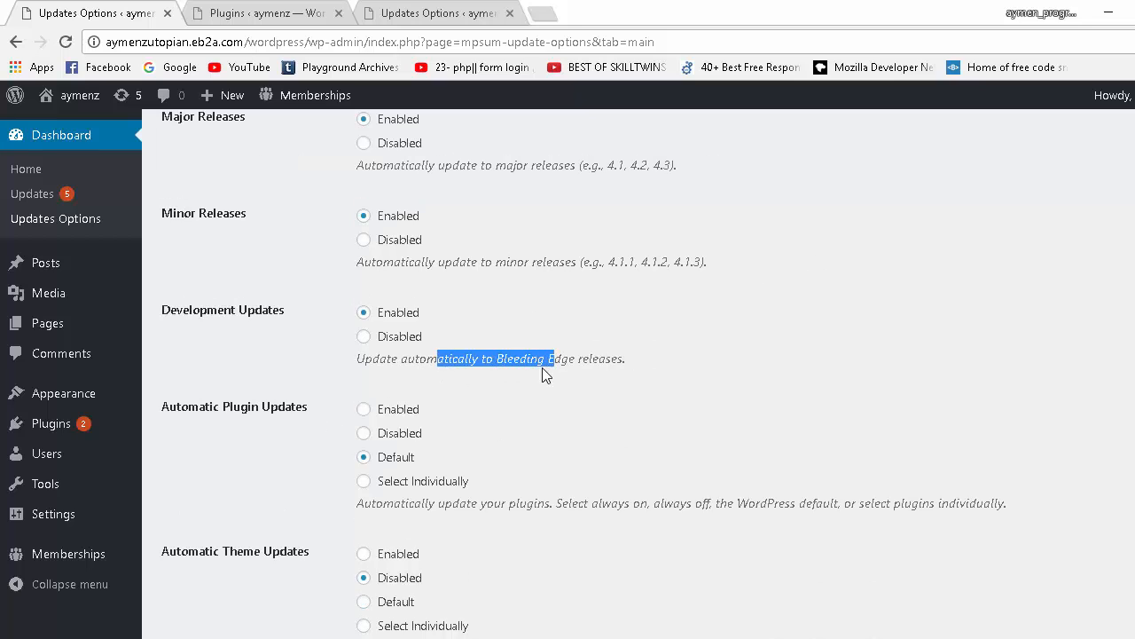
click(545, 369)
drag(493, 360, 577, 359)
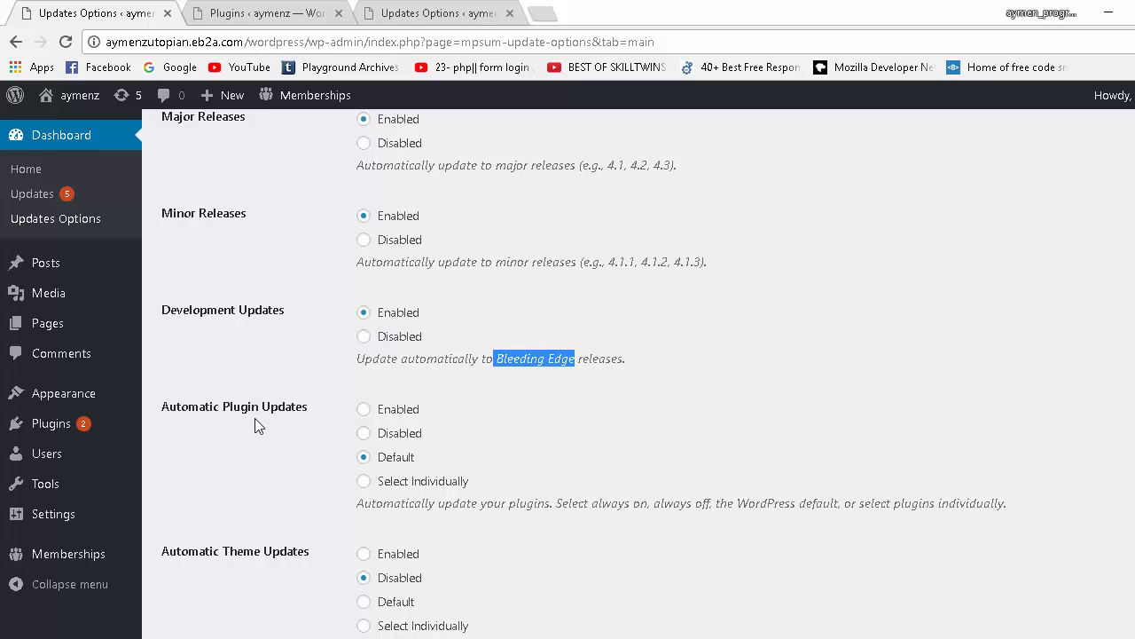
Step: Examine the Automatic Plugin Updates choices and read the description of when plugins update
scroll(468, 446, down, 1)
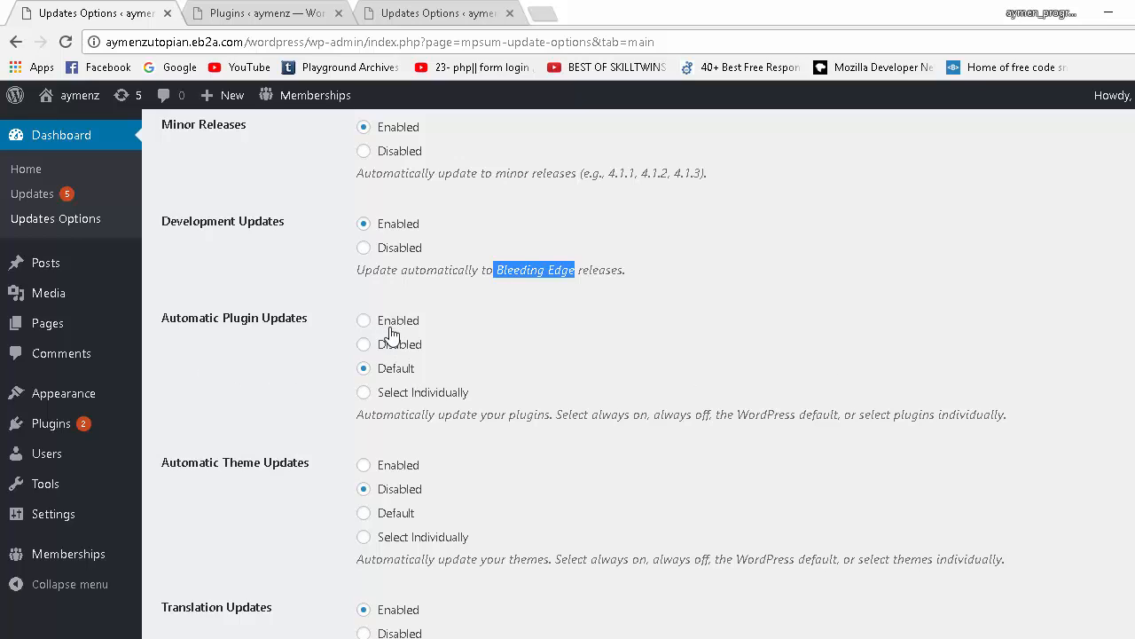
drag(390, 321, 431, 350)
click(576, 352)
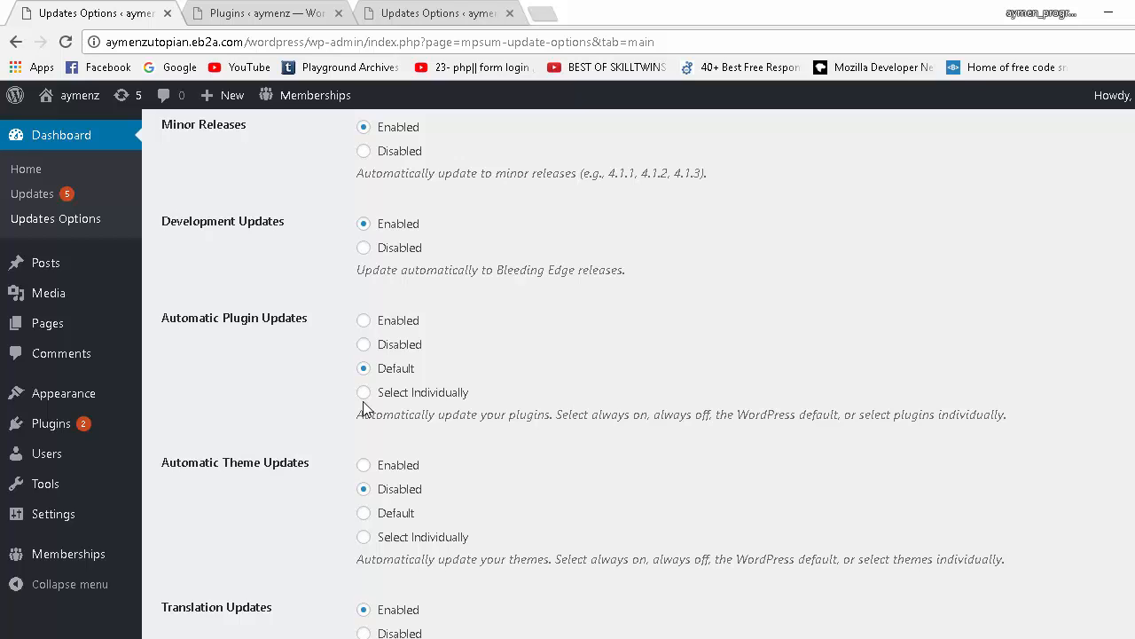
drag(451, 414, 1013, 435)
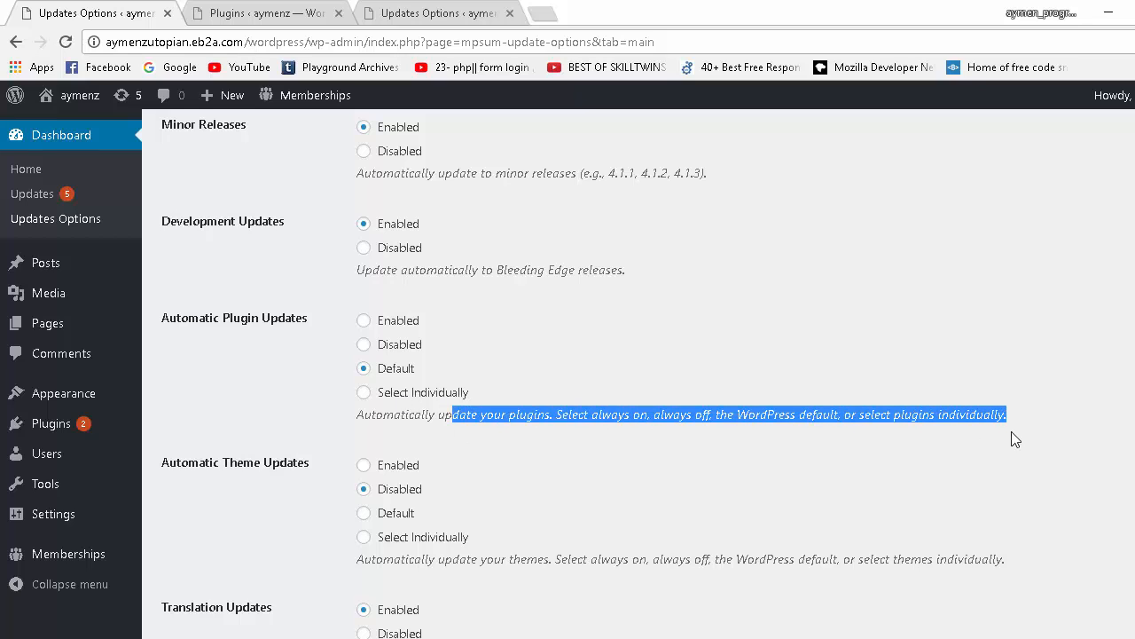
click(977, 419)
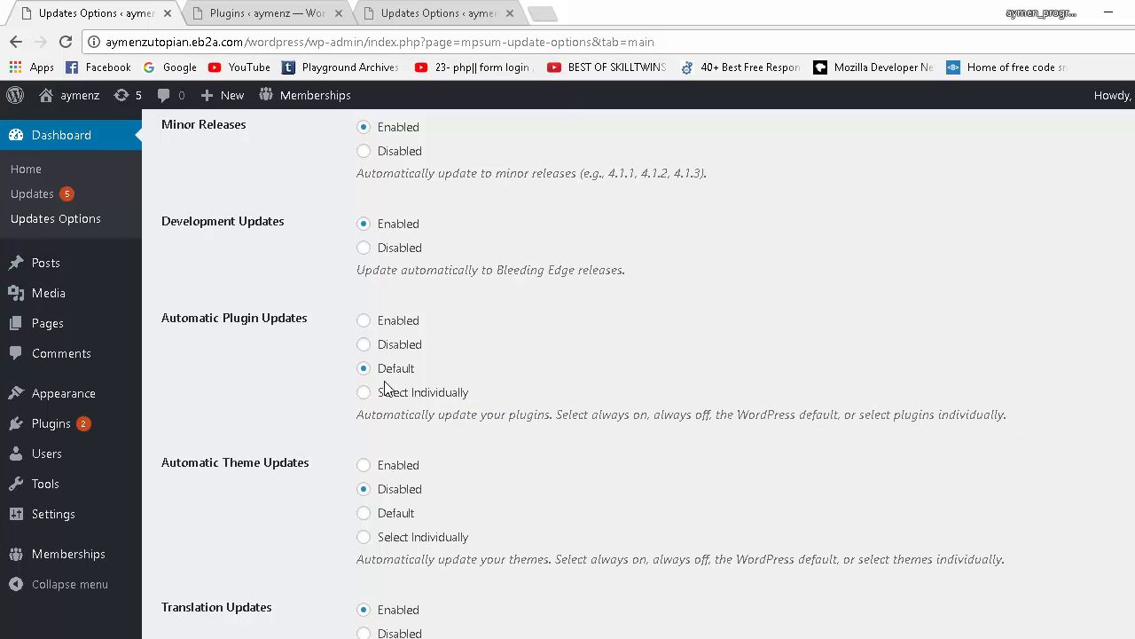
Step: Review the Automatic Theme Updates and Translation Updates options
scroll(385, 388, down, 3)
drag(245, 196, 222, 197)
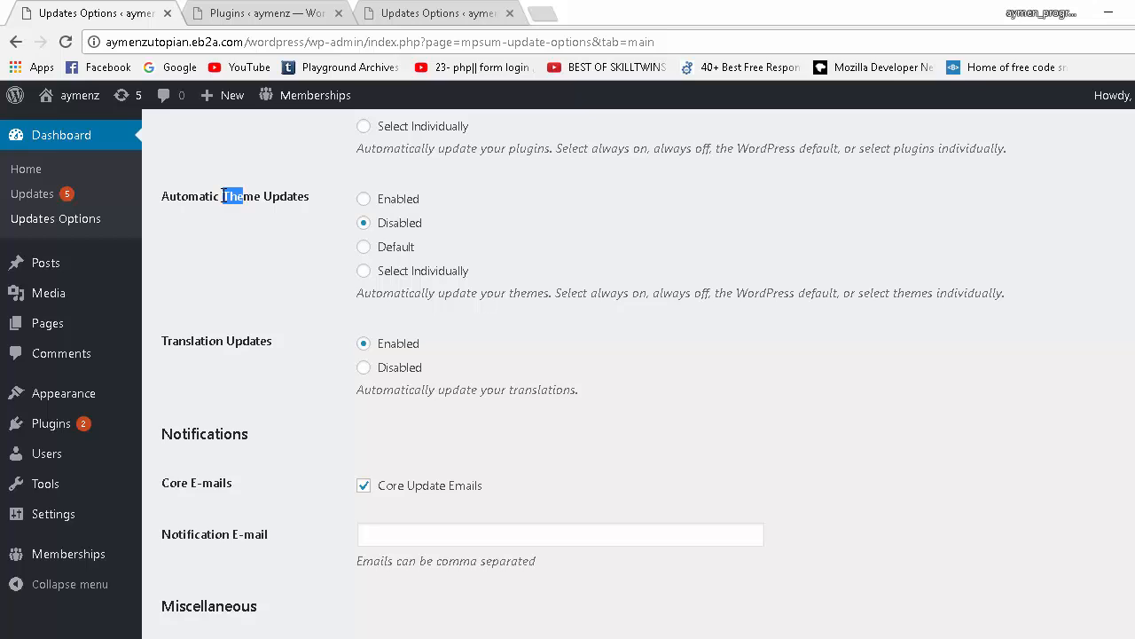
drag(201, 342, 168, 343)
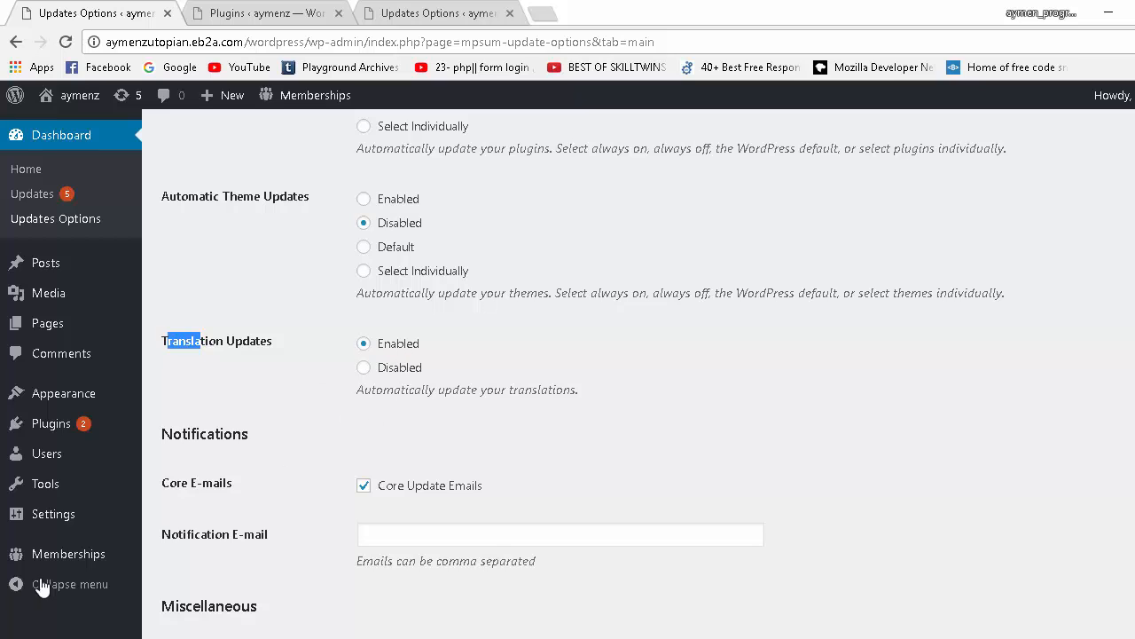
Step: Review the Core E-mails and Notification E-mail settings and the Browser Nag option under Miscellaneous
scroll(360, 472, down, 2)
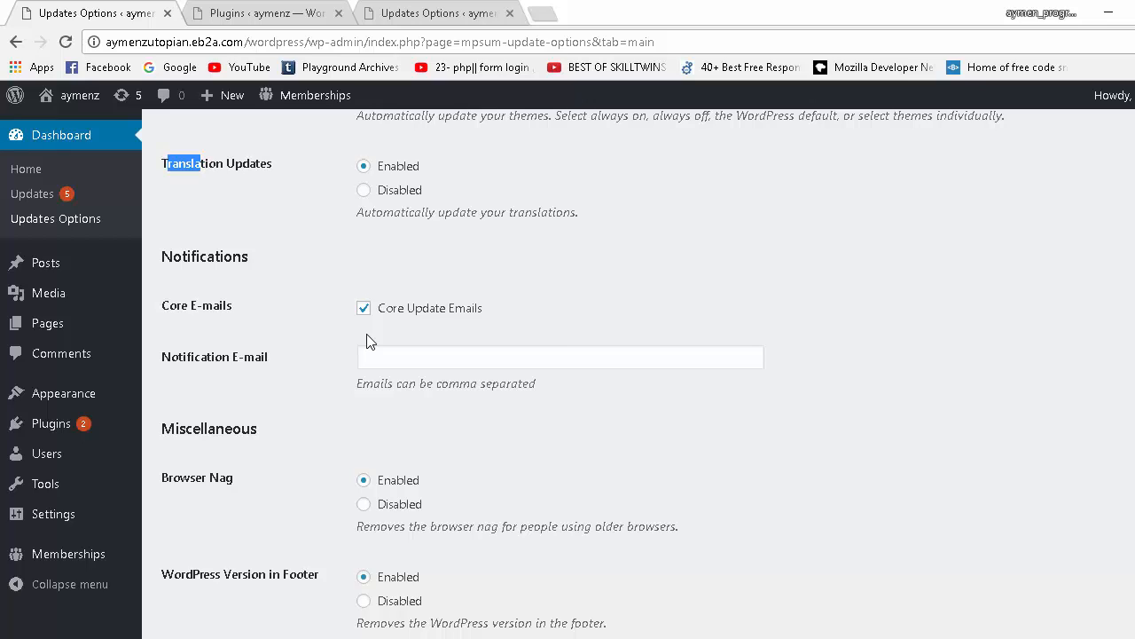
click(413, 366)
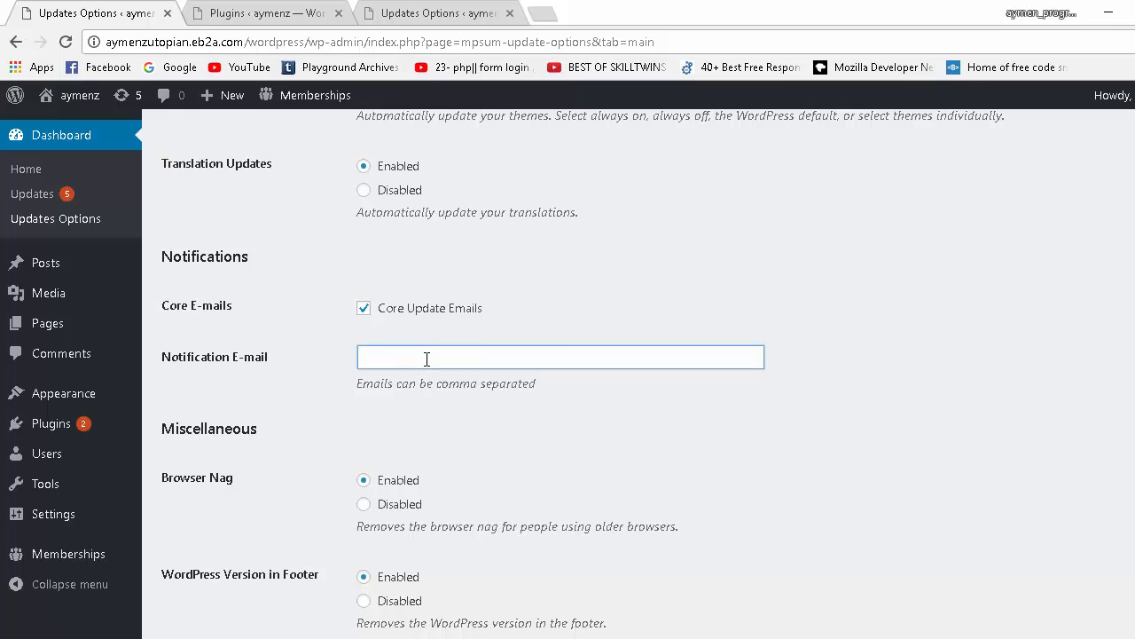
drag(444, 380, 515, 372)
click(505, 353)
scroll(359, 426, down, 2)
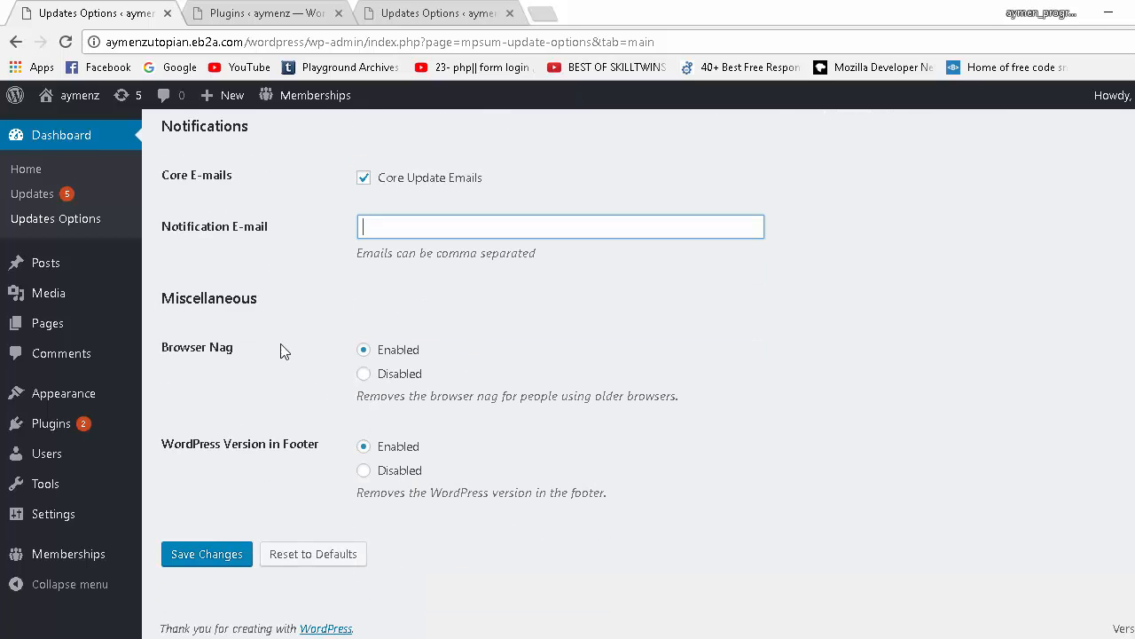
drag(186, 354, 245, 348)
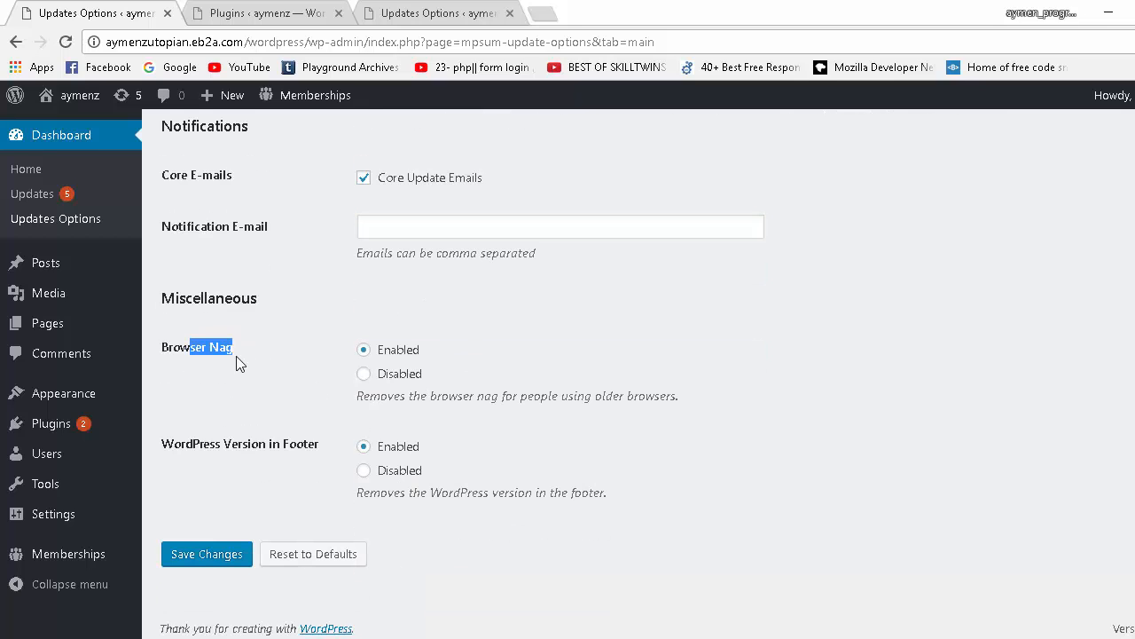
click(225, 349)
Step: Recheck the automatic update options and reset the general update settings to their defaults
scroll(732, 276, up, 8)
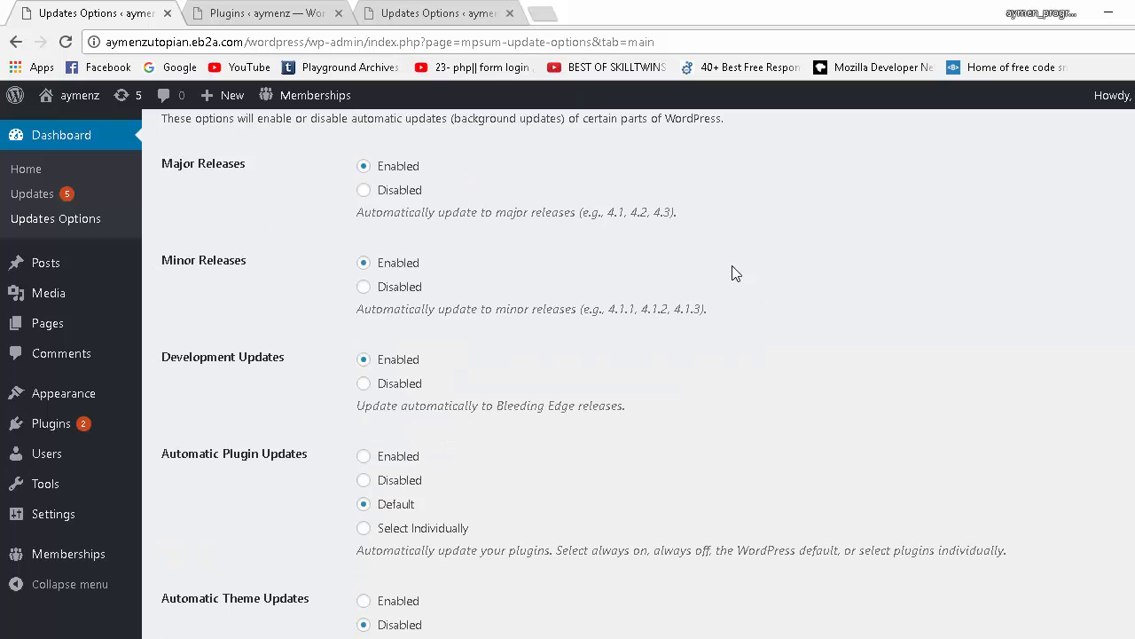
scroll(733, 274, down, 8)
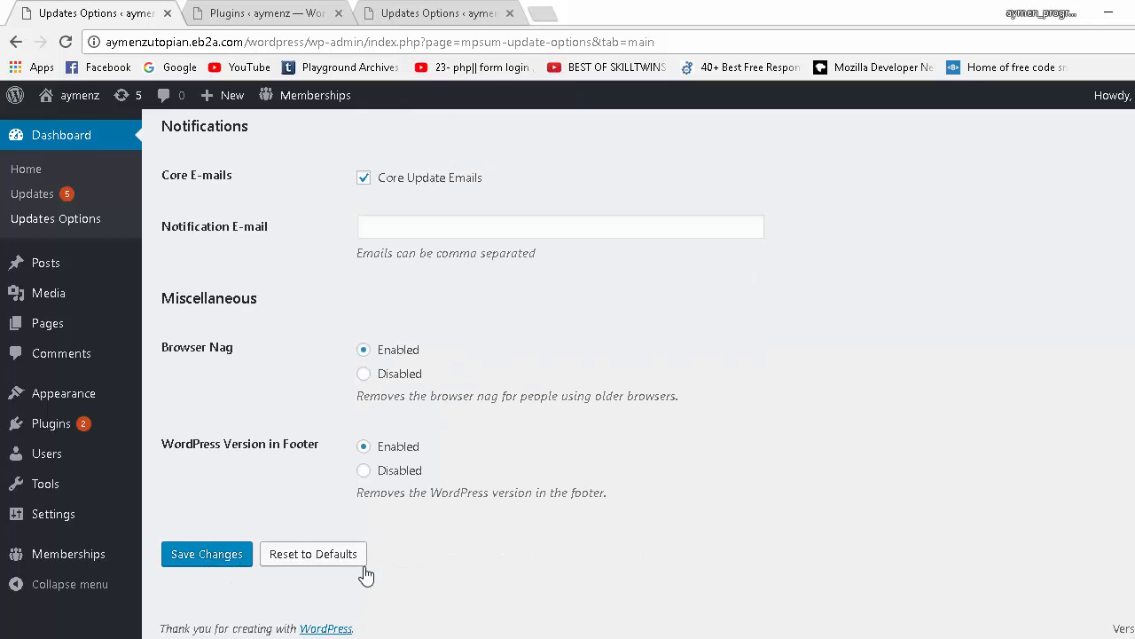
click(312, 561)
scroll(651, 395, up, 1)
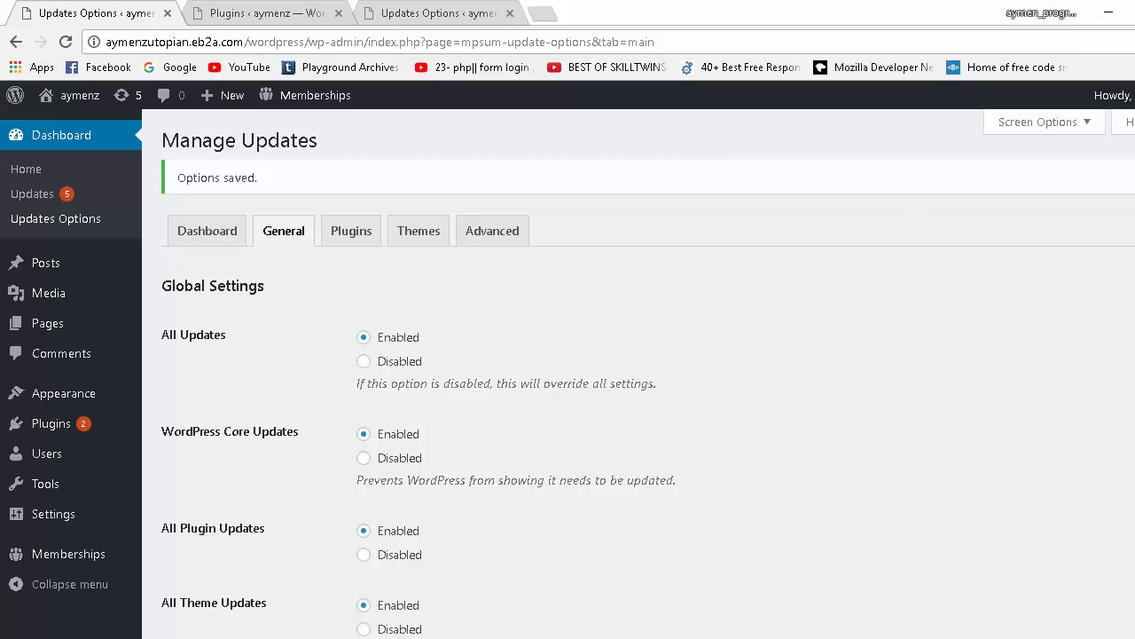
Step: Look through the page's Screen Options and the Documentation and Capability sections of the plugin's help
click(1086, 124)
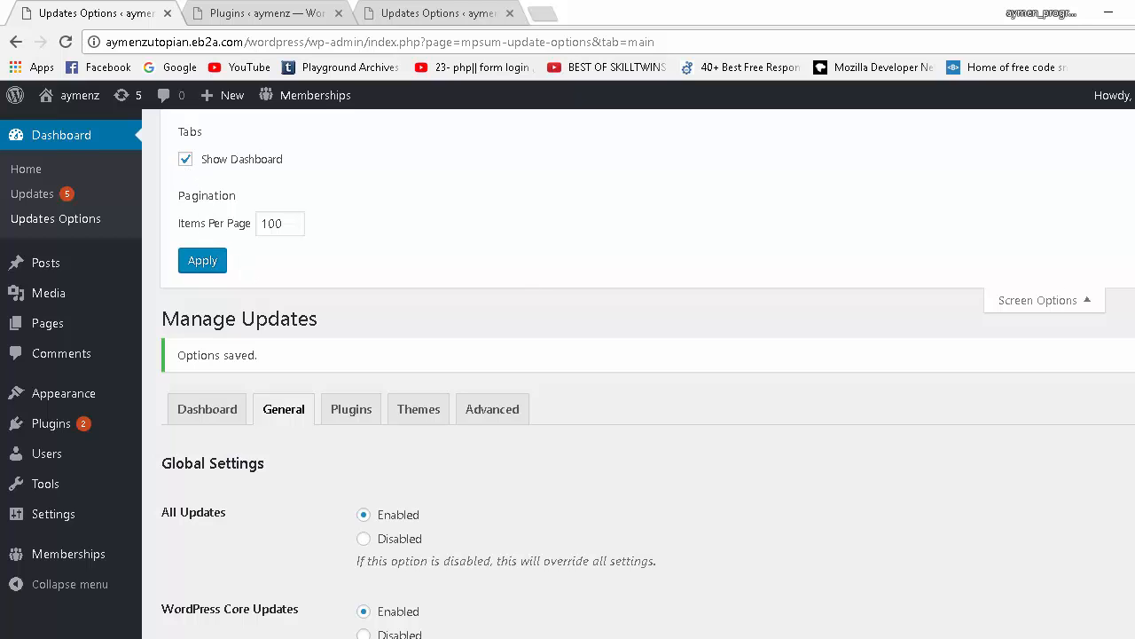
click(1091, 307)
click(1131, 123)
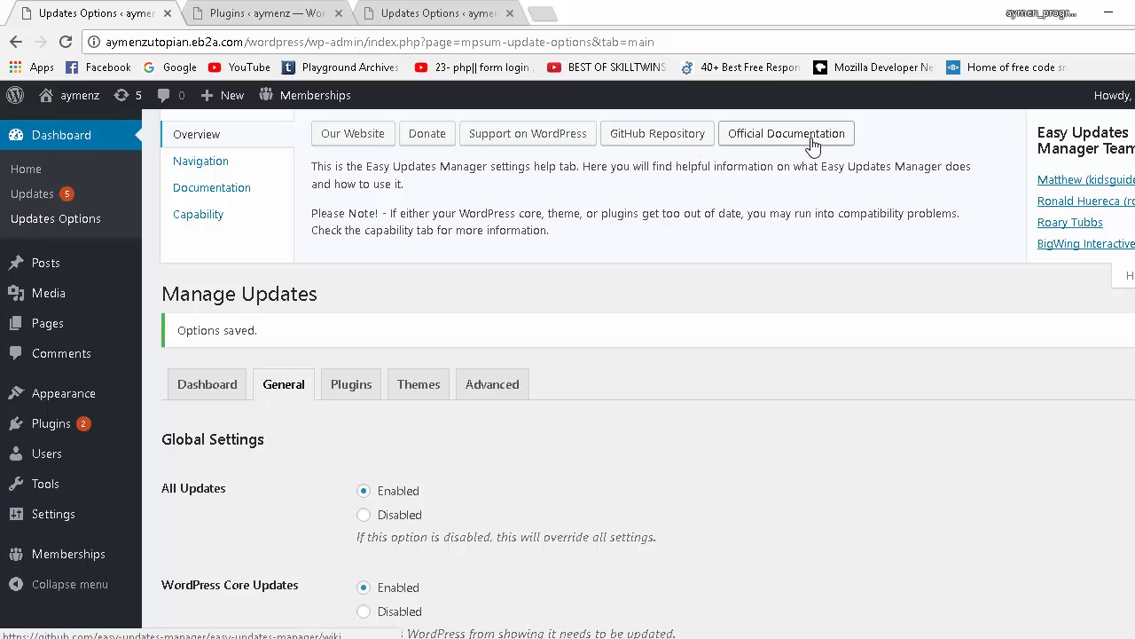
click(197, 189)
click(188, 215)
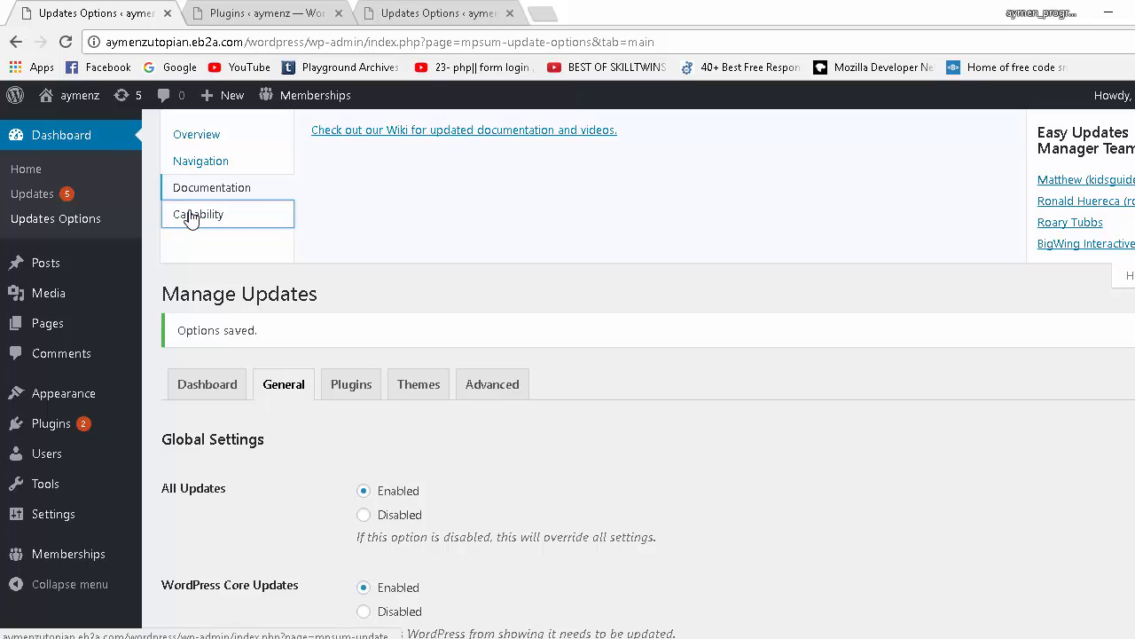
click(1123, 275)
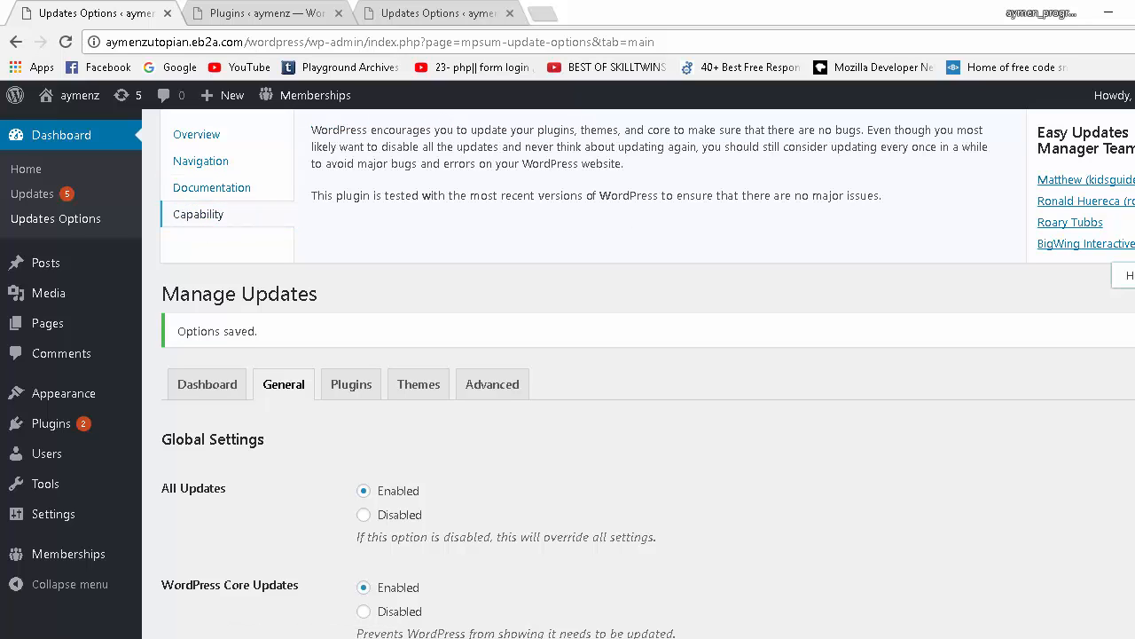